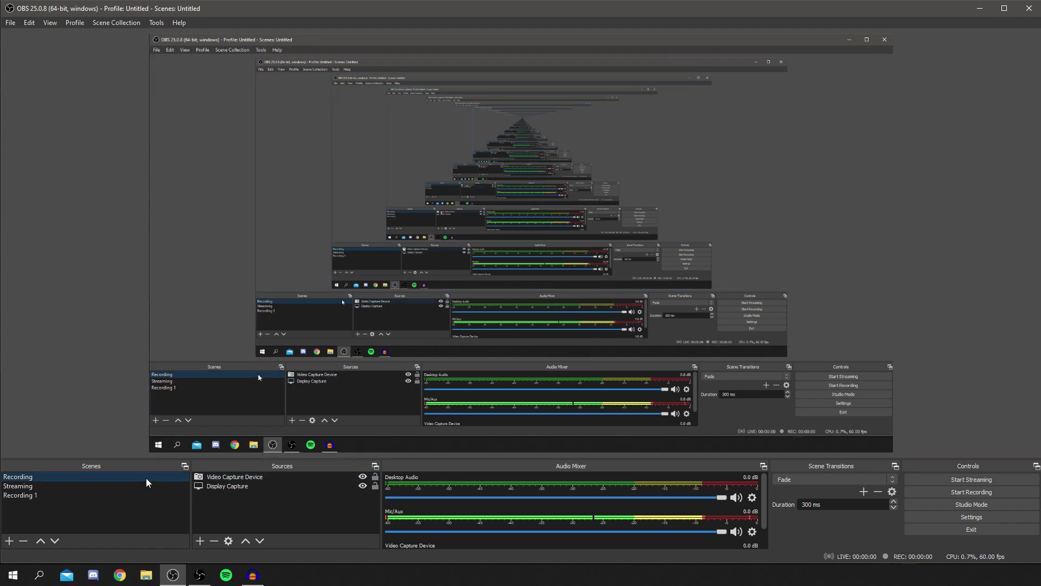
Step: Cycle through the Recording 1, Recording and Streaming scenes, ending on Streaming with its add-source list shown
left_click(73, 495)
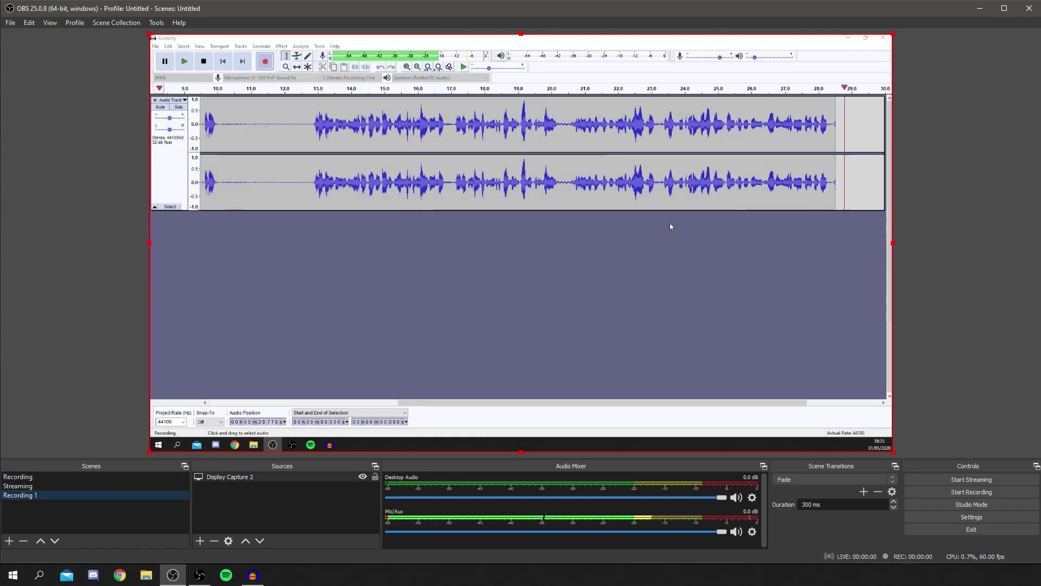
left_click(44, 486)
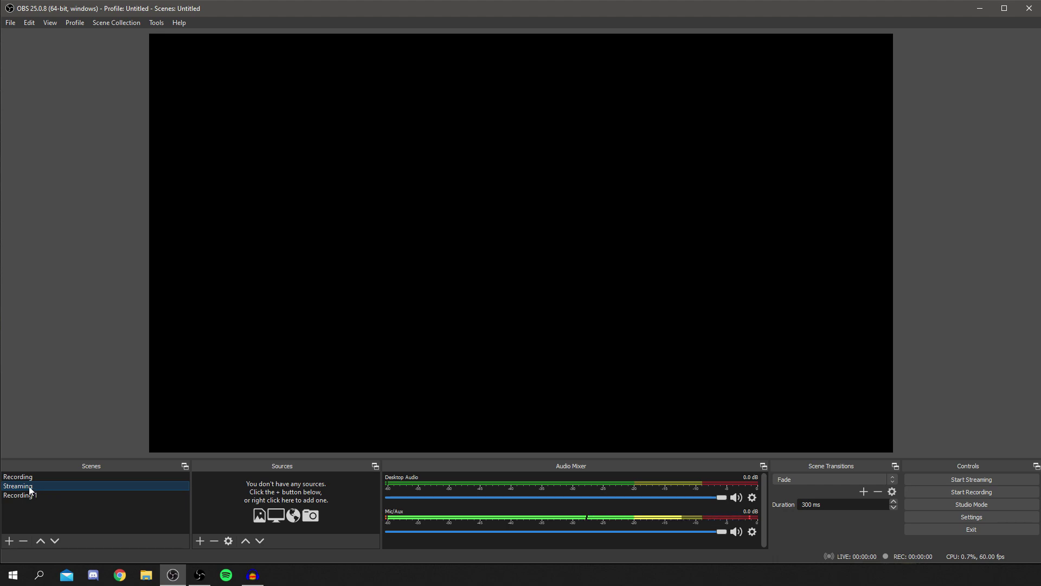
left_click(41, 476)
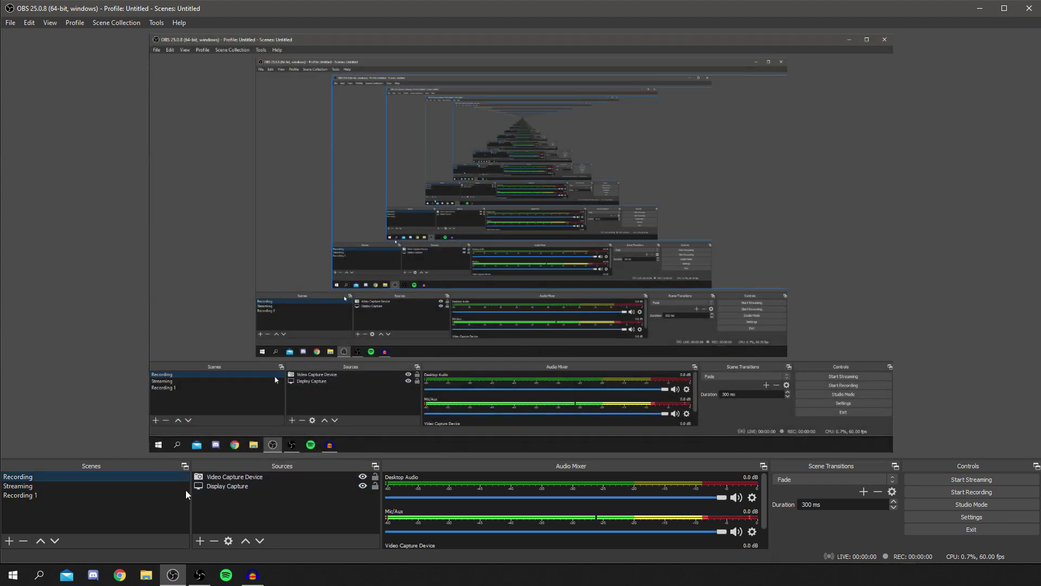
left_click(86, 494)
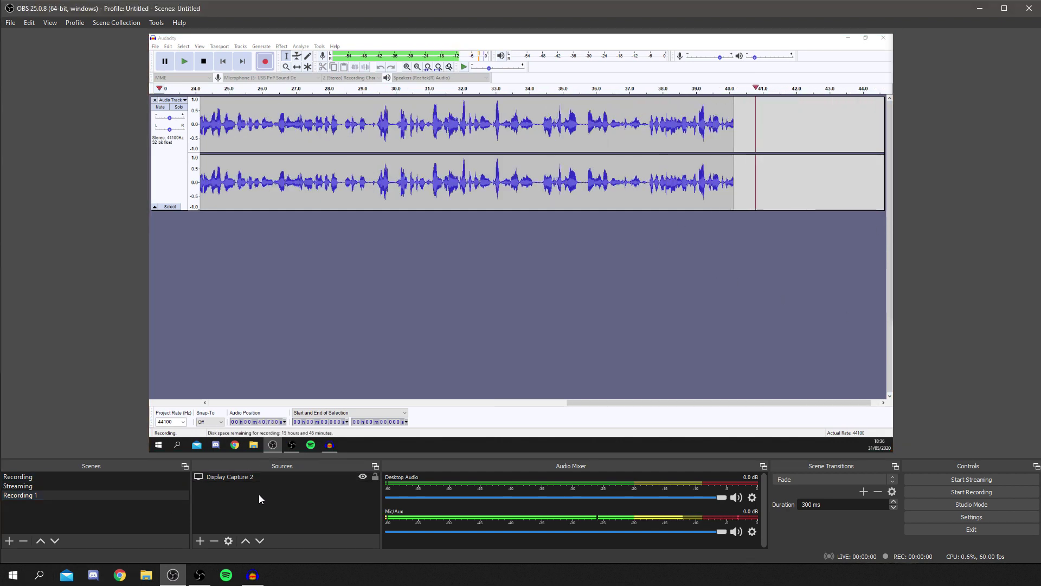
left_click(139, 485)
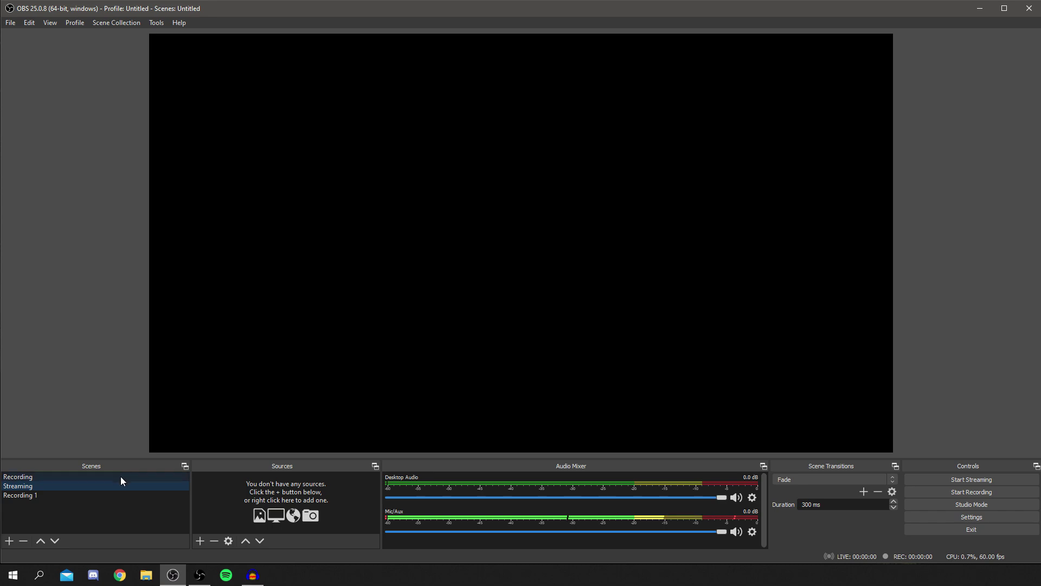
left_click(119, 477)
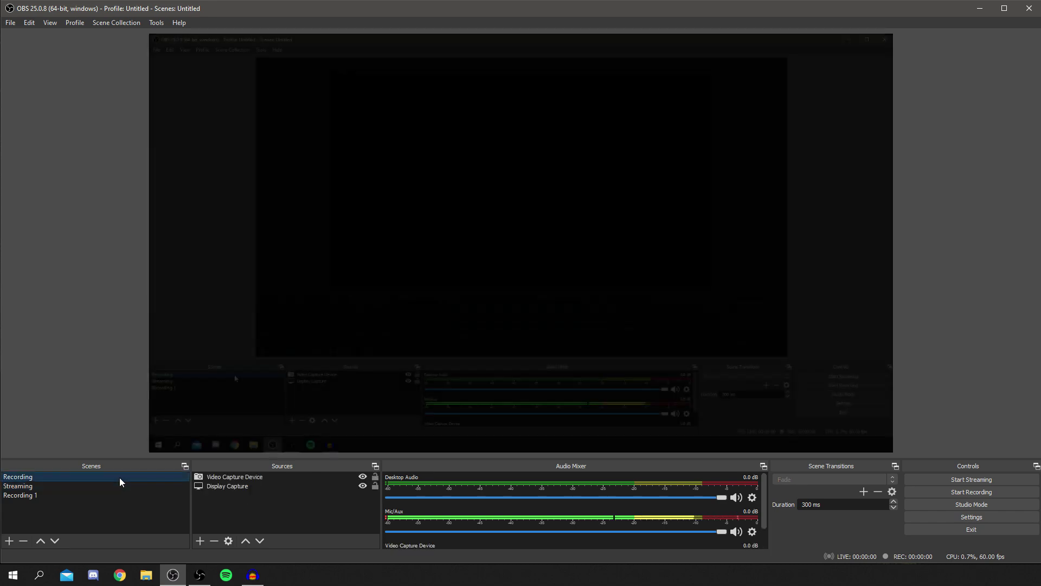
left_click(25, 495)
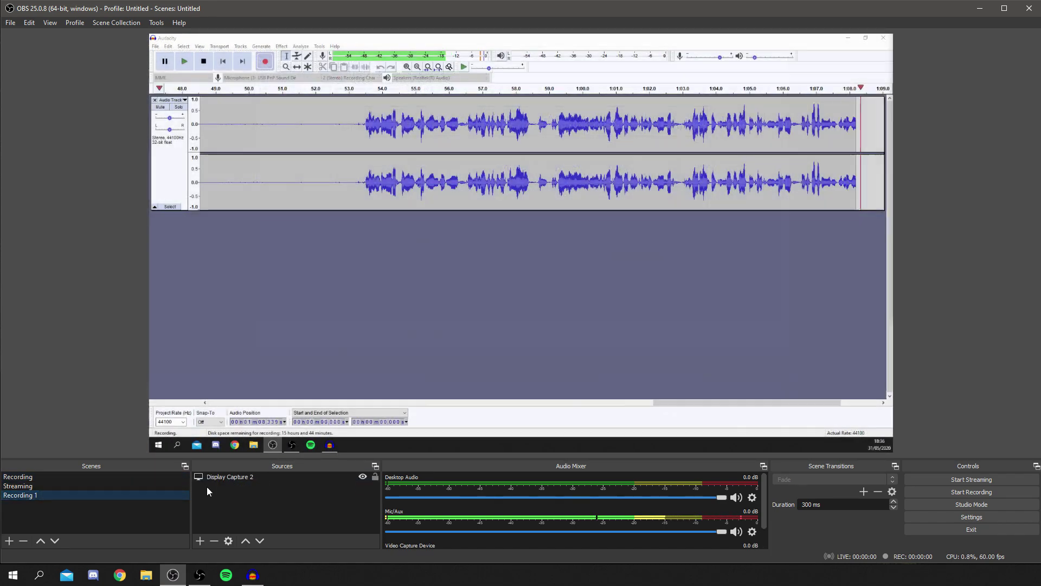
left_click(88, 486)
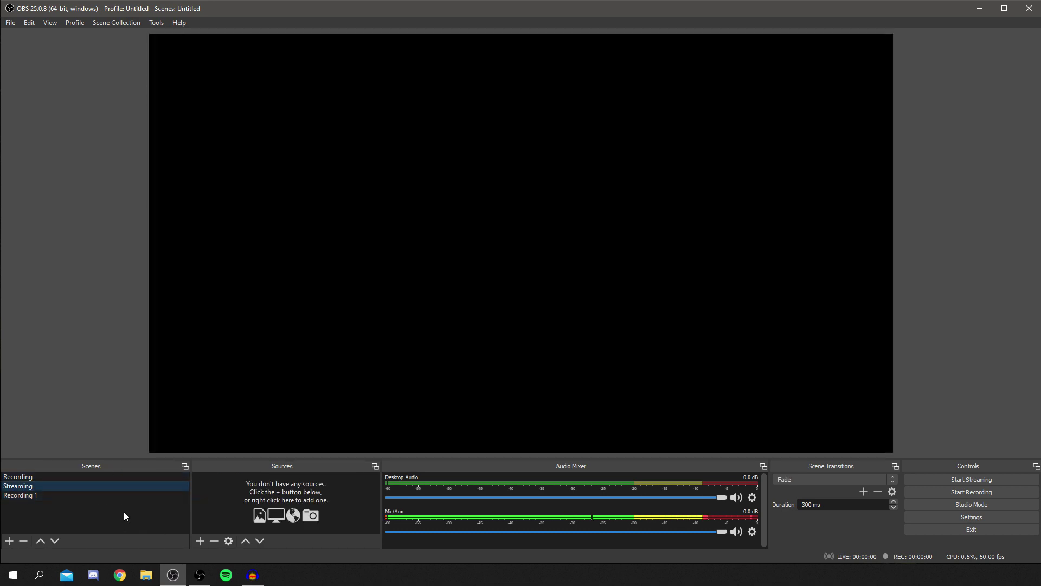
left_click(196, 541)
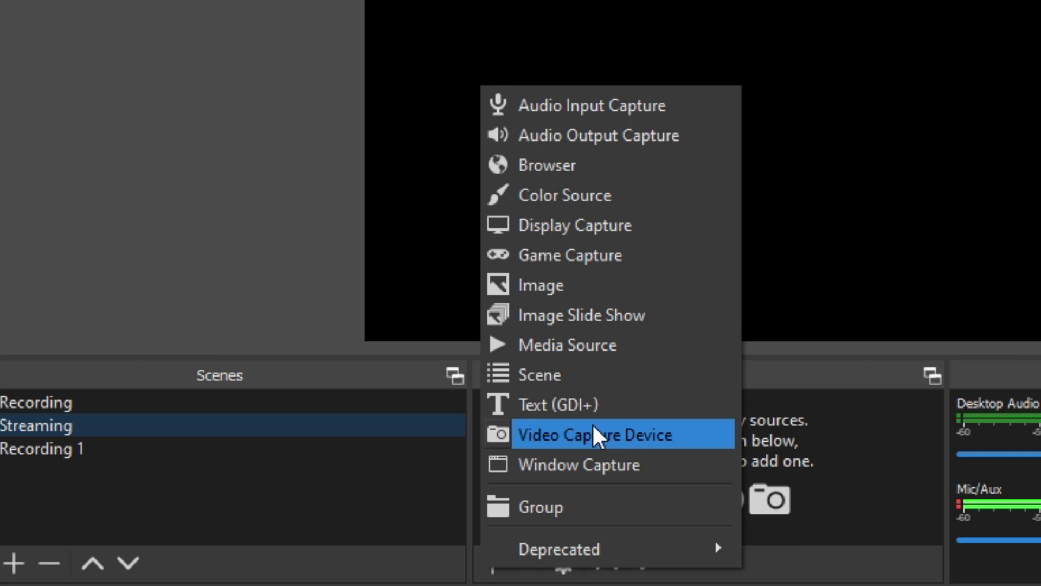
left_click(867, 423)
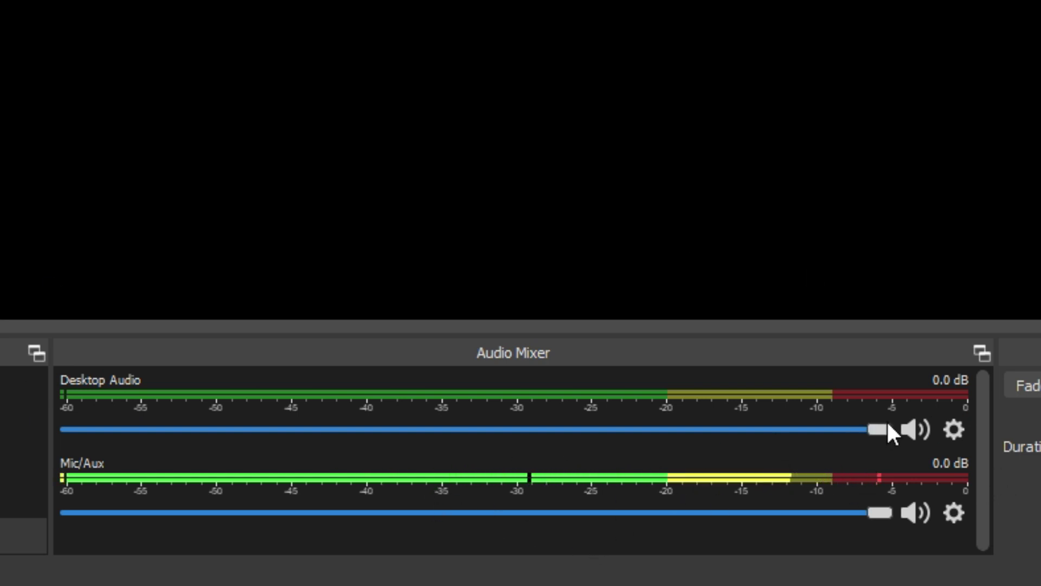
Step: Drag the Desktop Audio fader down to -26.8 dB, leaving Mic/Aux at 0.0 dB
left_click_drag(887, 425, 957, 453)
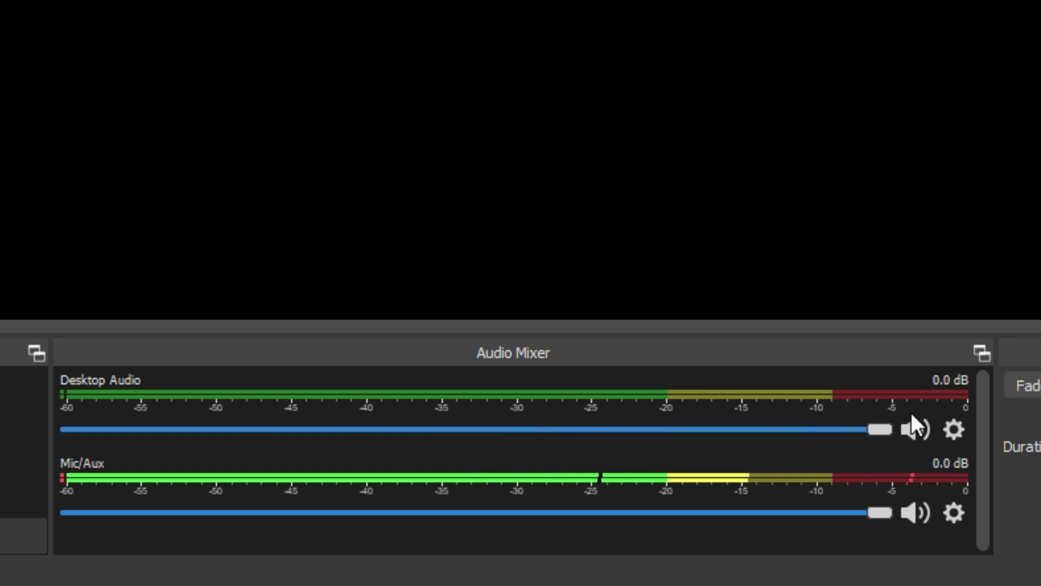
left_click_drag(882, 428, 396, 430)
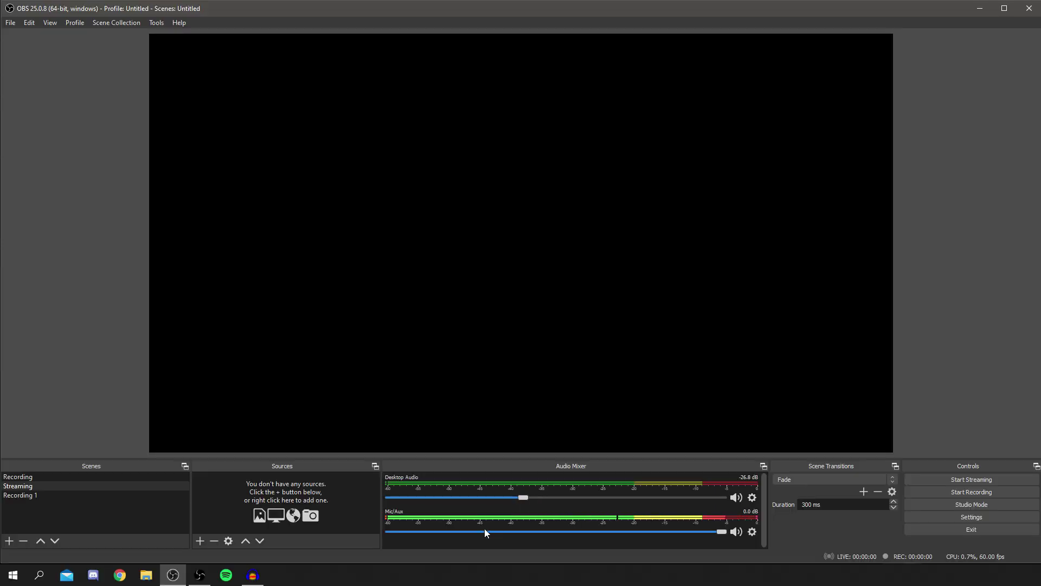
right_click(401, 541)
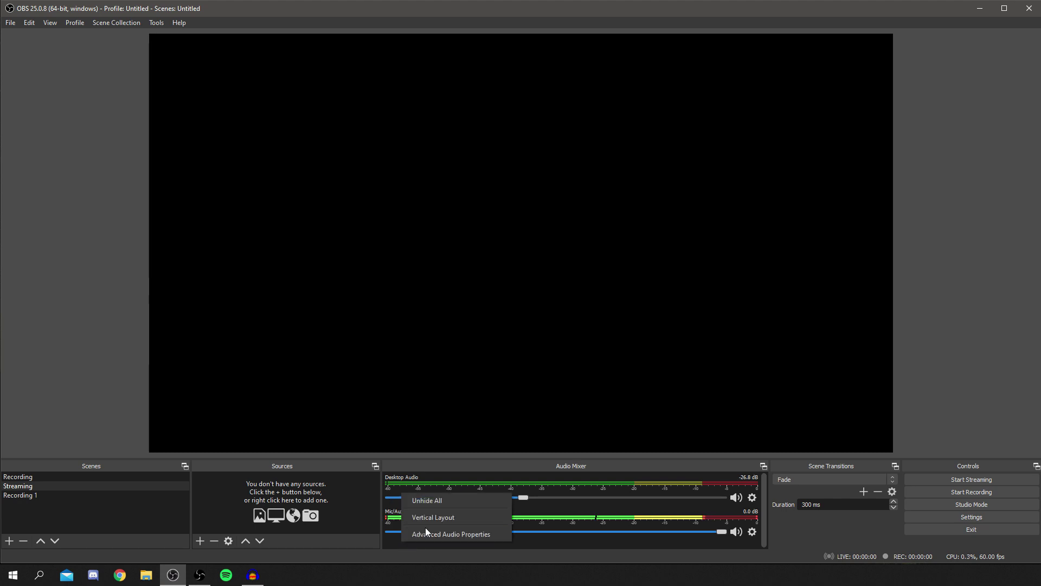
left_click(491, 387)
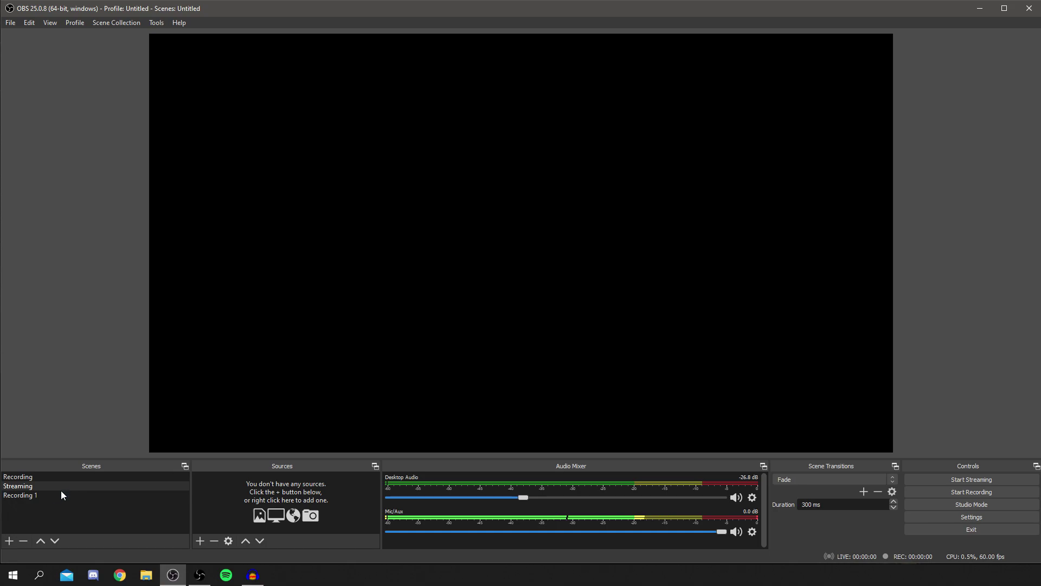
Step: Switch the scene transition to Cut, previewing it between Recording 1 and Streaming
left_click(61, 495)
left_click(57, 486)
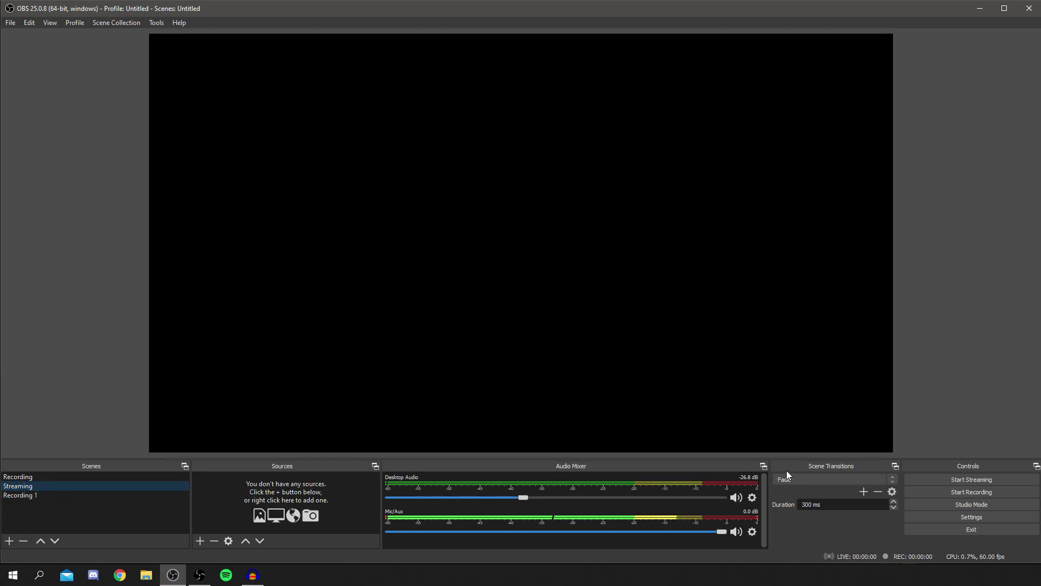
left_click(788, 476)
left_click(792, 489)
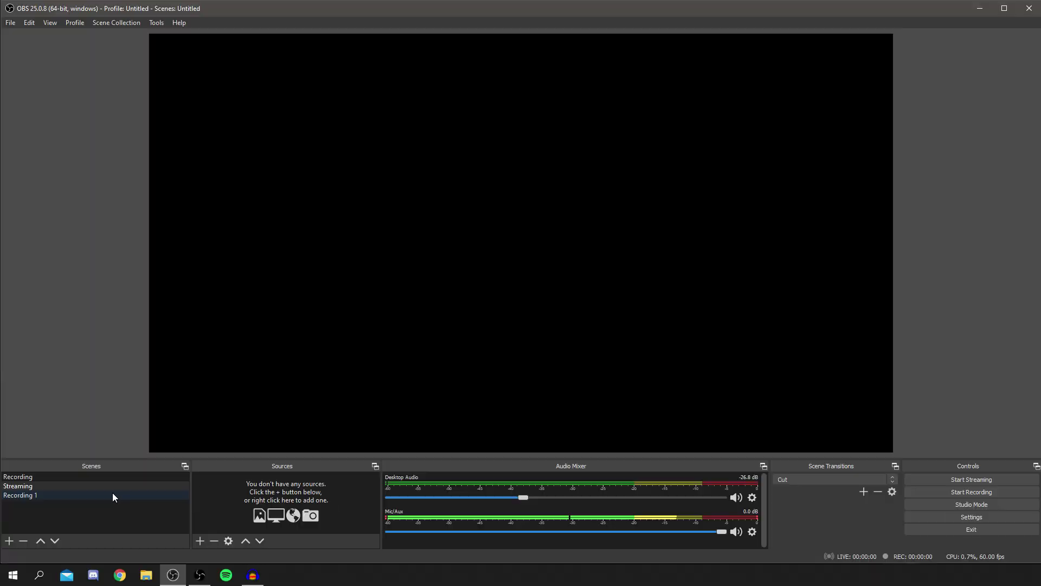
Step: Restore the Fade transition at 300 ms and bring up Settings on the General page
left_click(115, 493)
left_click(119, 487)
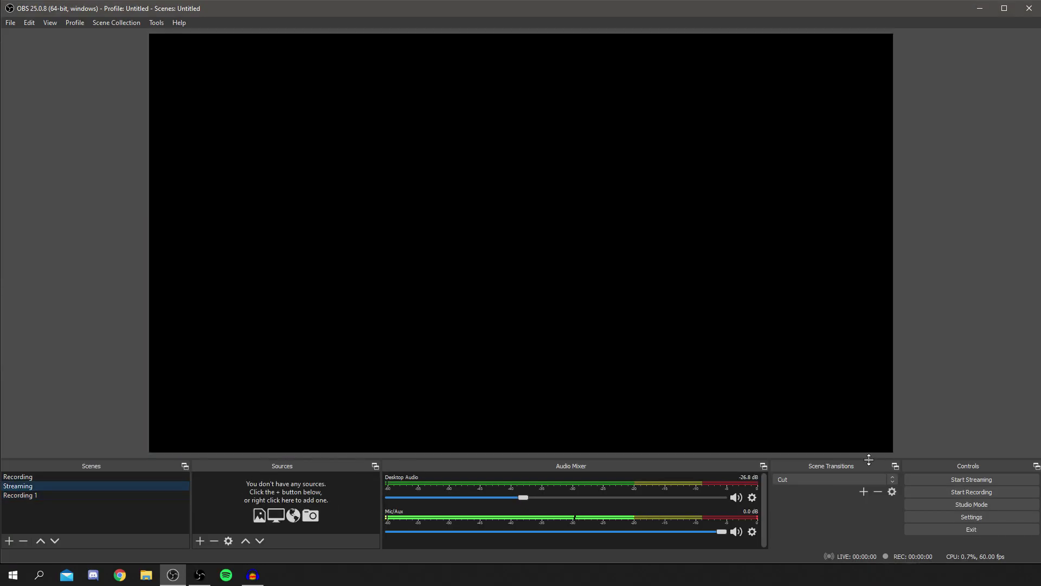
left_click(805, 480)
left_click(794, 497)
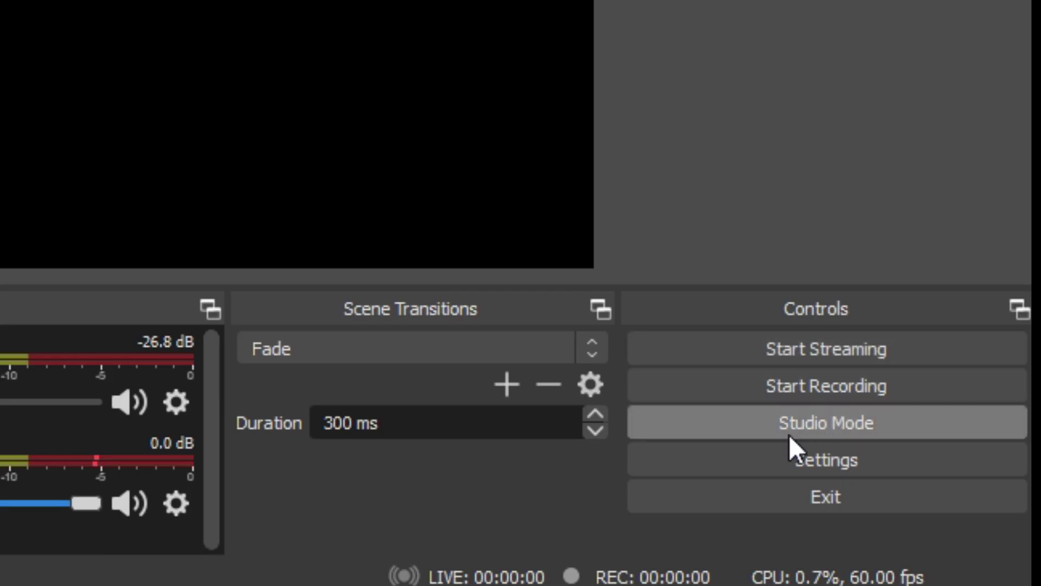
left_click(777, 457)
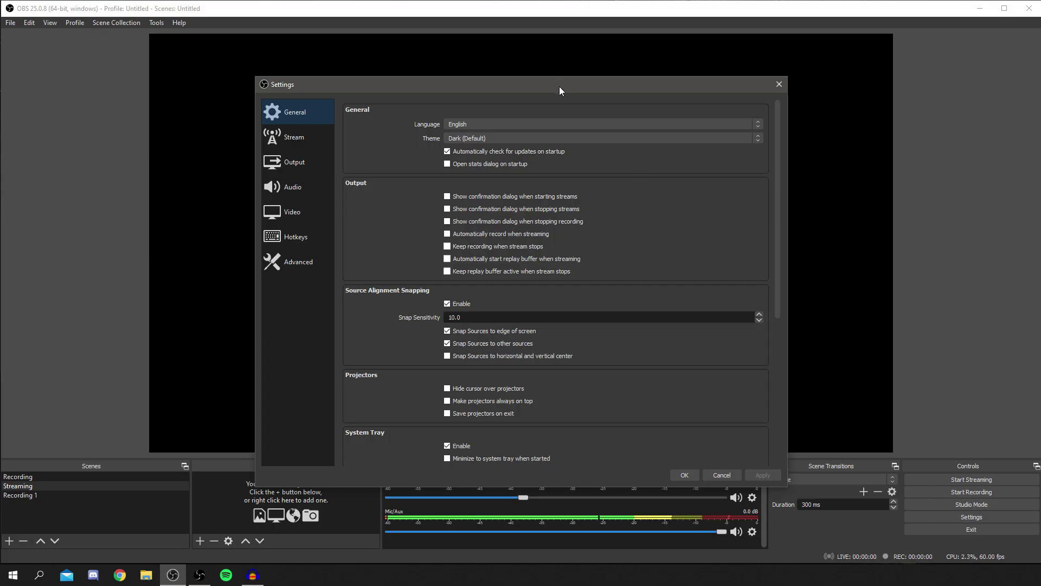
Step: Move and enlarge the Settings window, try the System theme, then restore Dark (Default)
left_click_drag(392, 82, 224, 29)
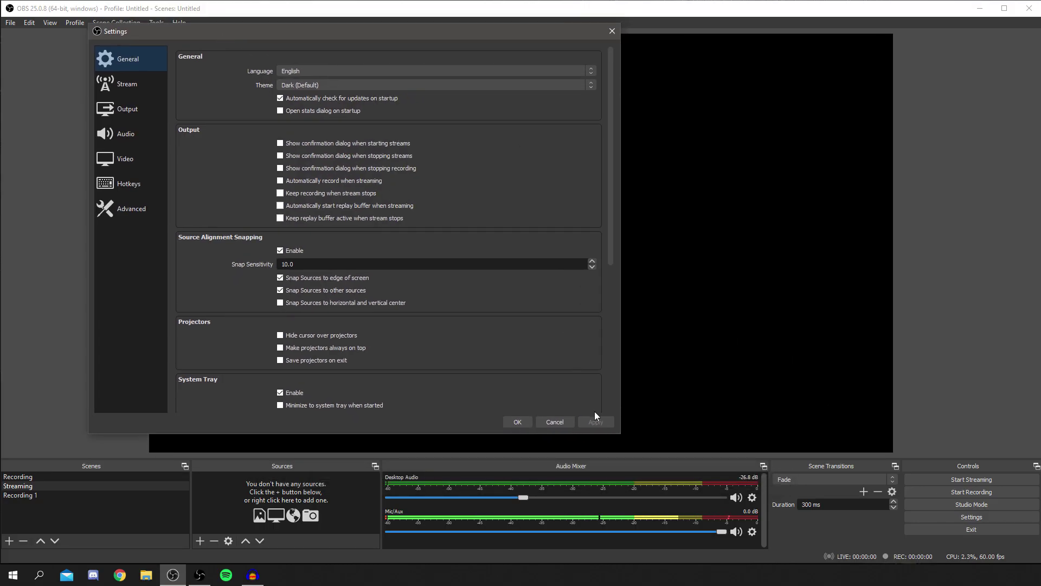
left_click_drag(618, 434, 877, 511)
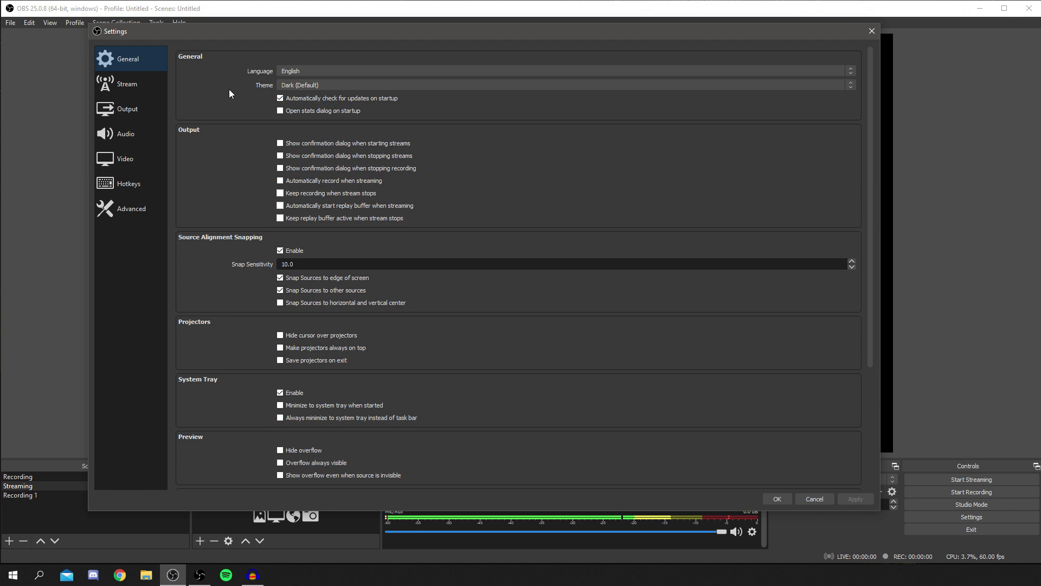
left_click(340, 84)
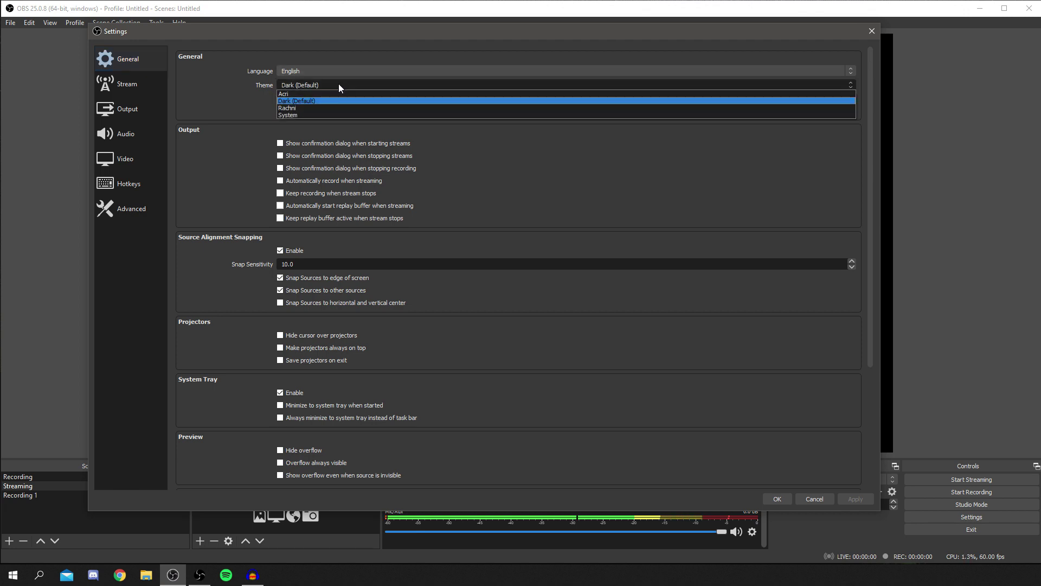
left_click(295, 115)
left_click(382, 79)
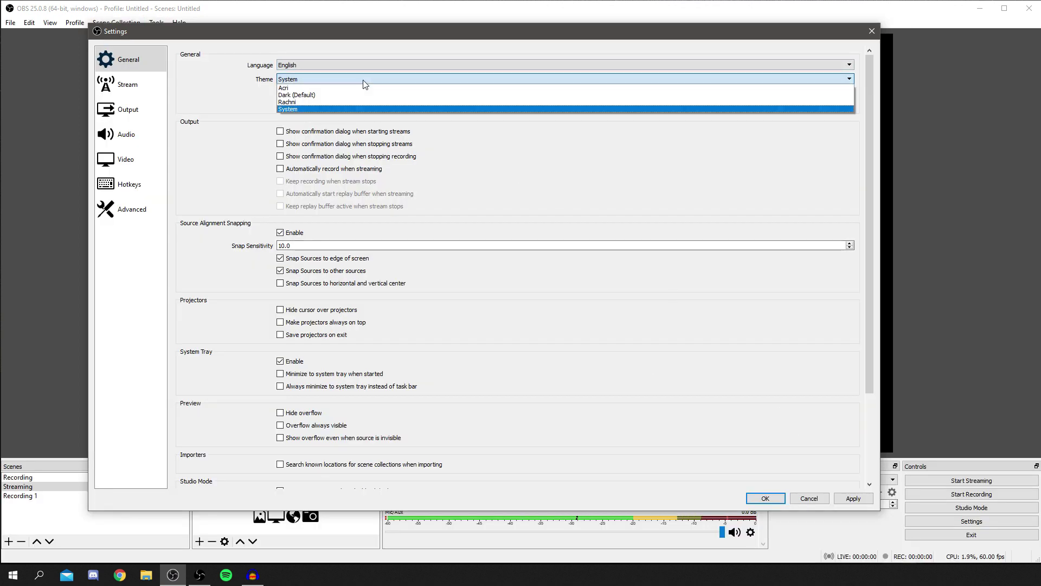
left_click(352, 96)
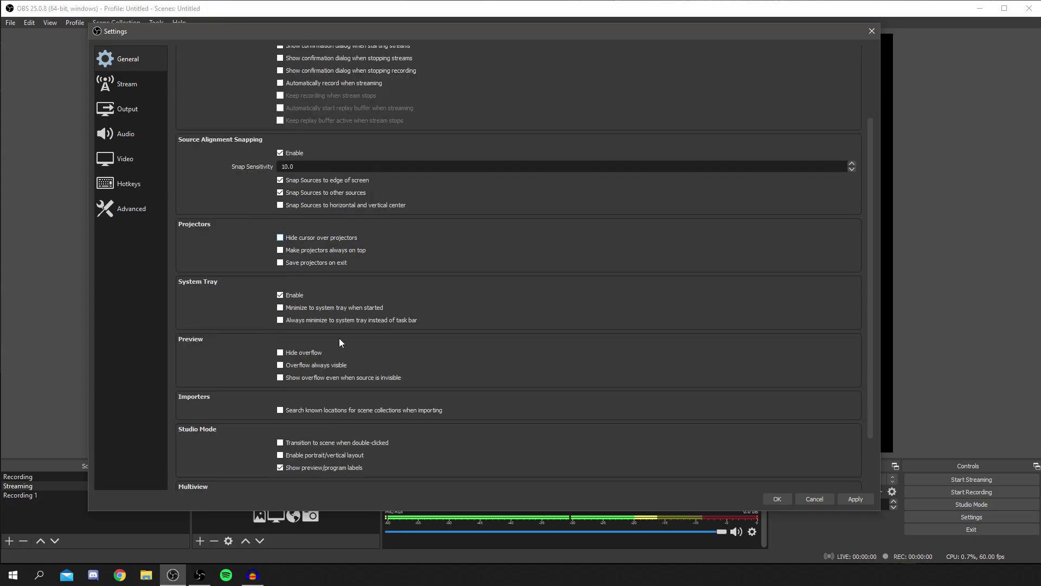
scroll(340, 338, "down", 2)
scroll(242, 284, "up", 5)
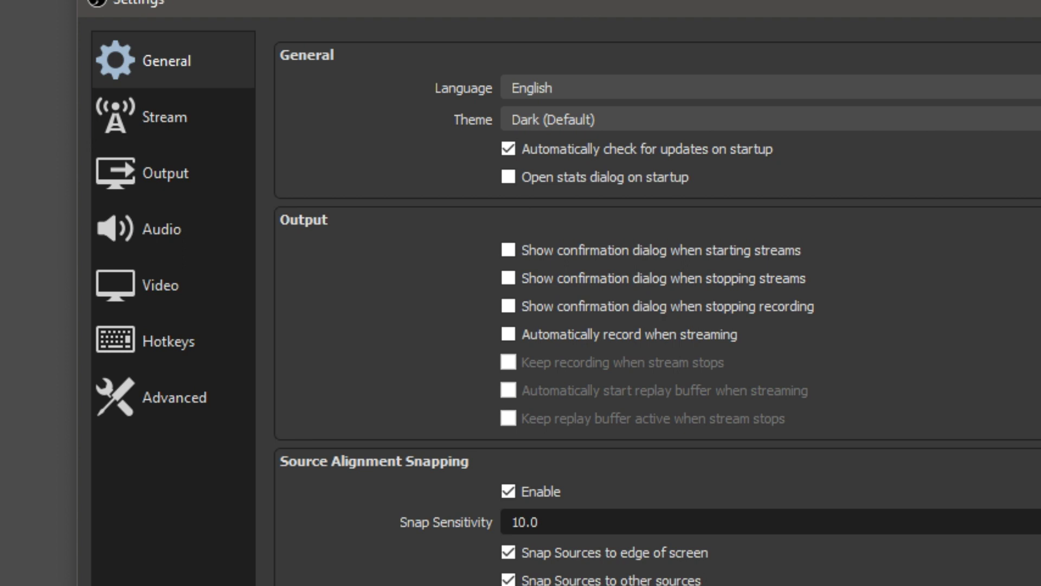
left_click(194, 294)
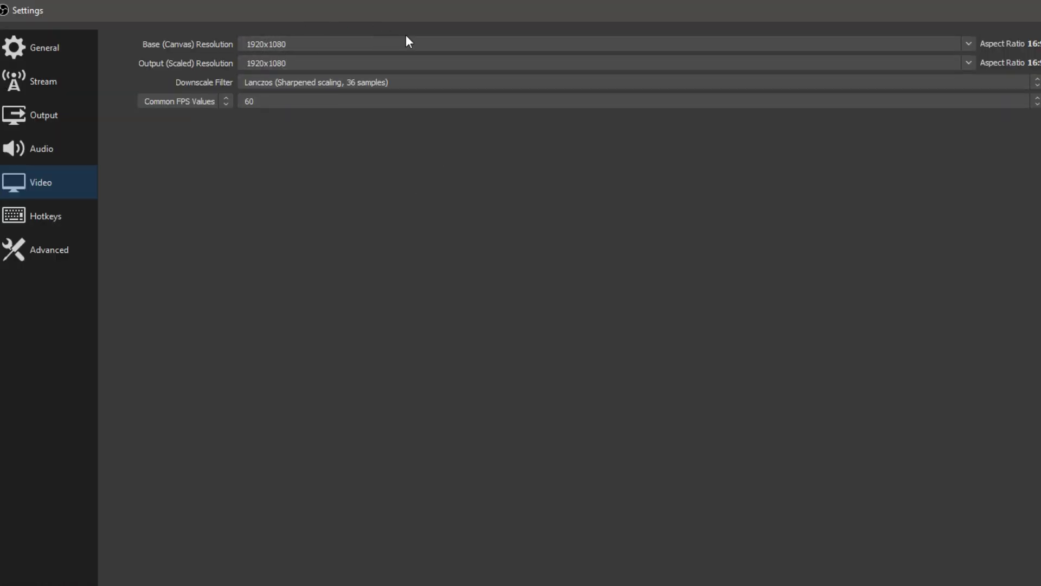
left_click(967, 45)
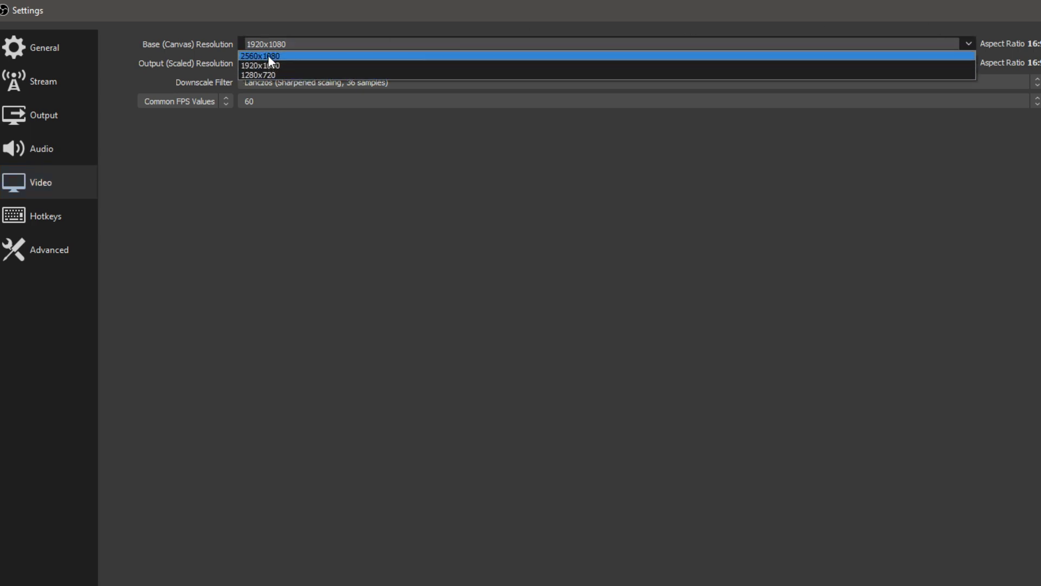
left_click(268, 65)
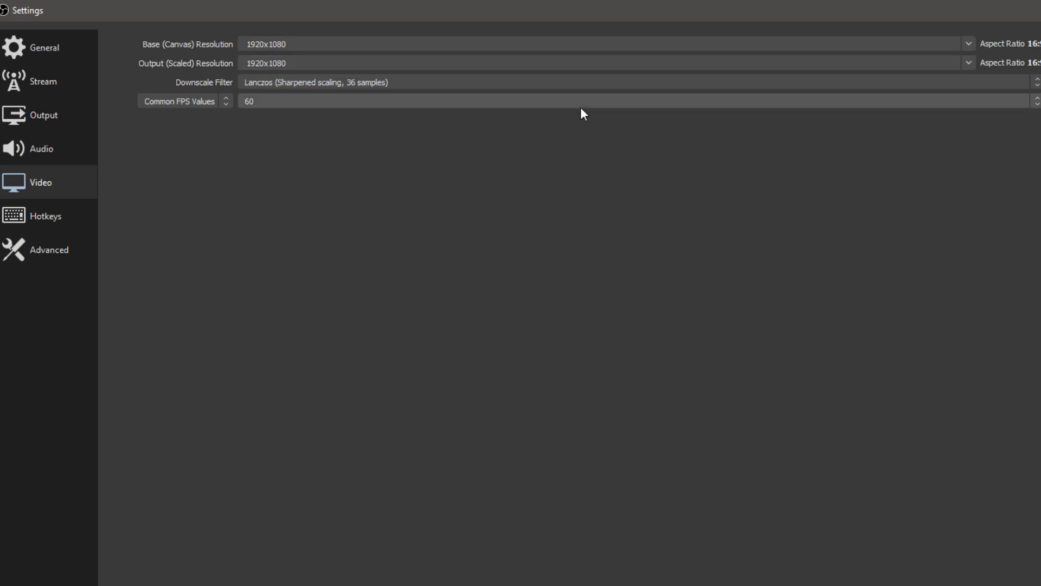
left_click(969, 44)
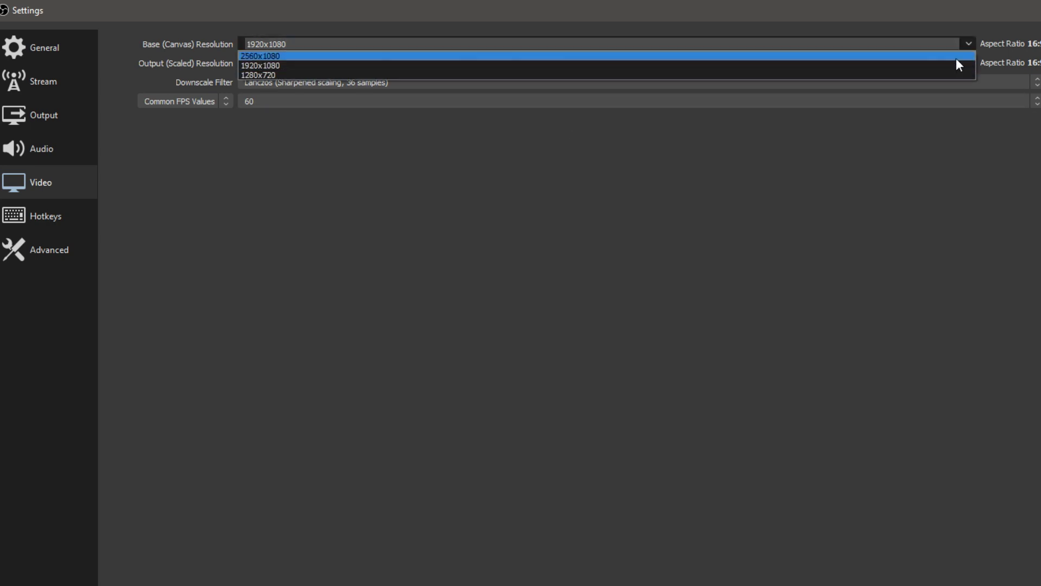
left_click(949, 64)
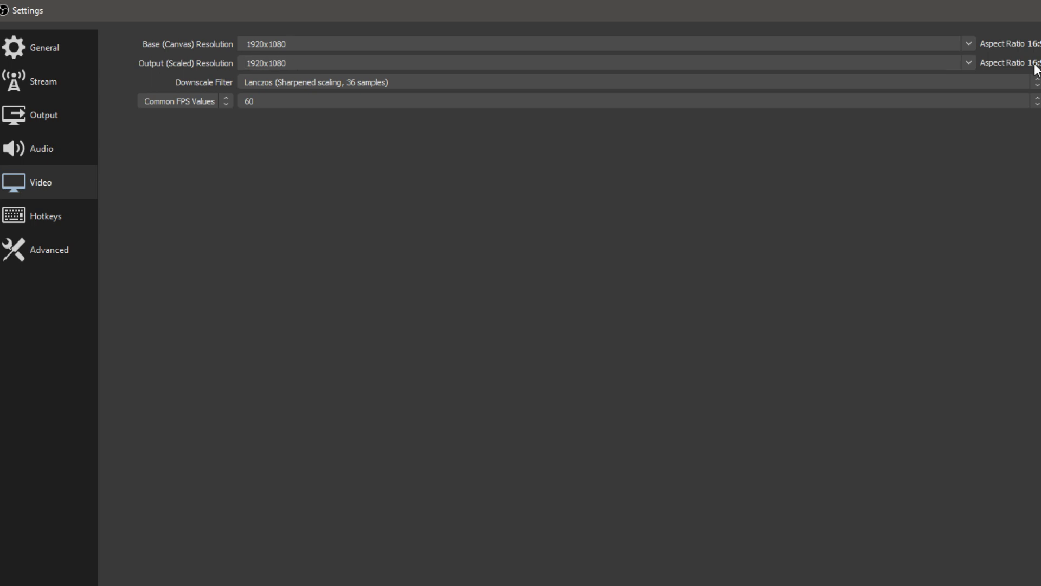
left_click(968, 64)
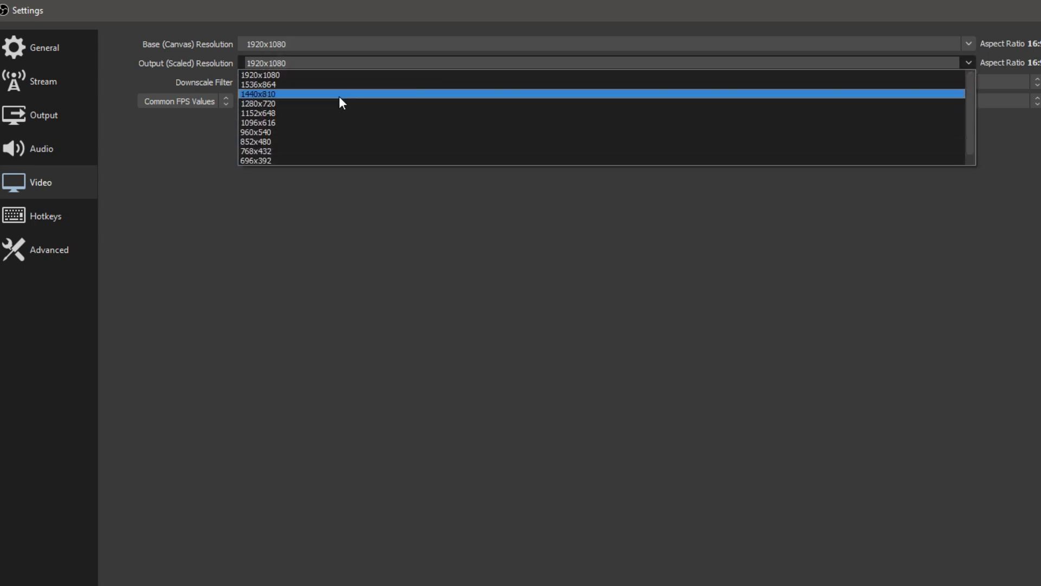
left_click(318, 104)
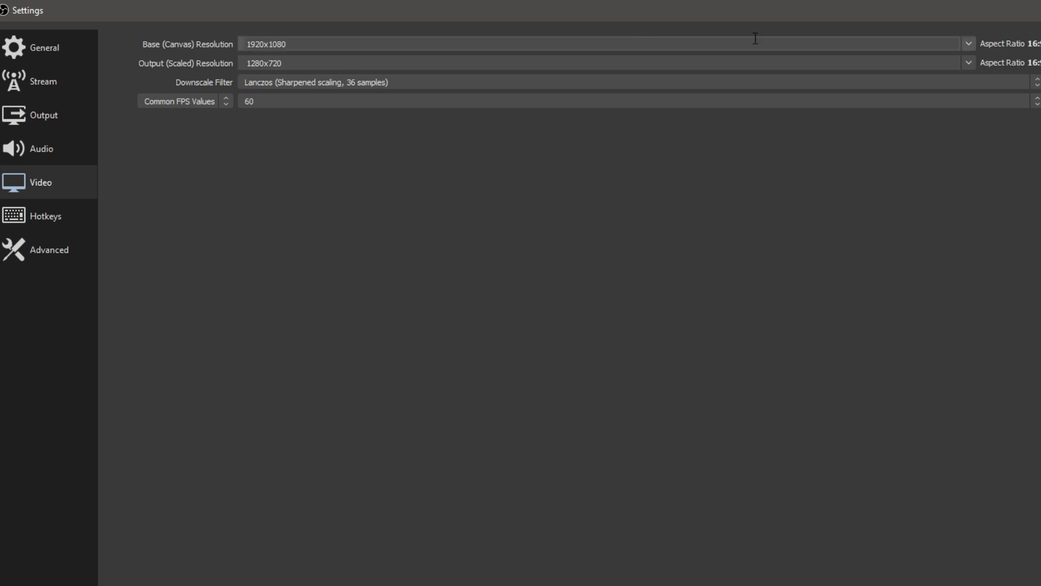
left_click(968, 63)
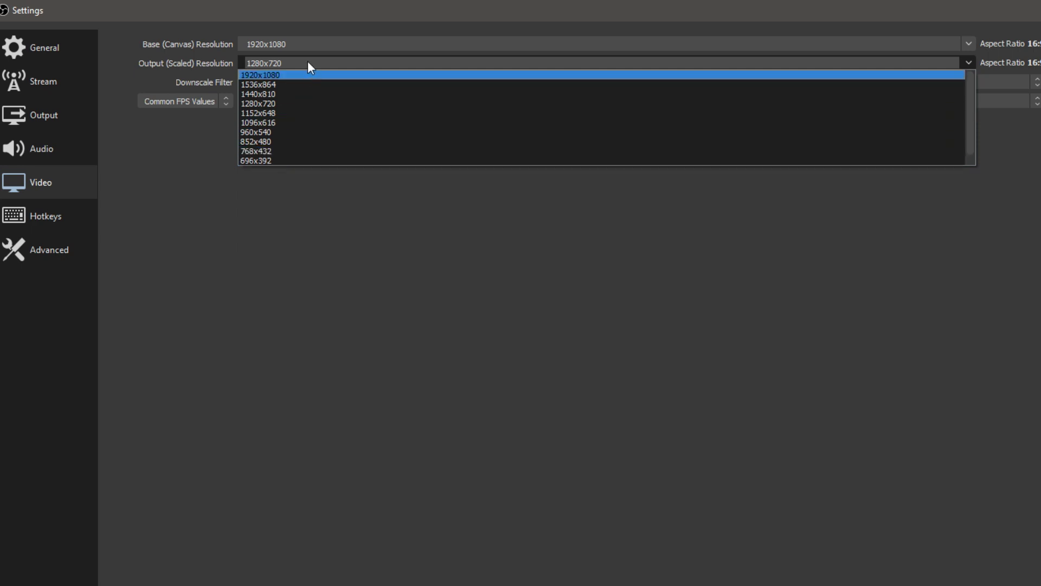
left_click(282, 70)
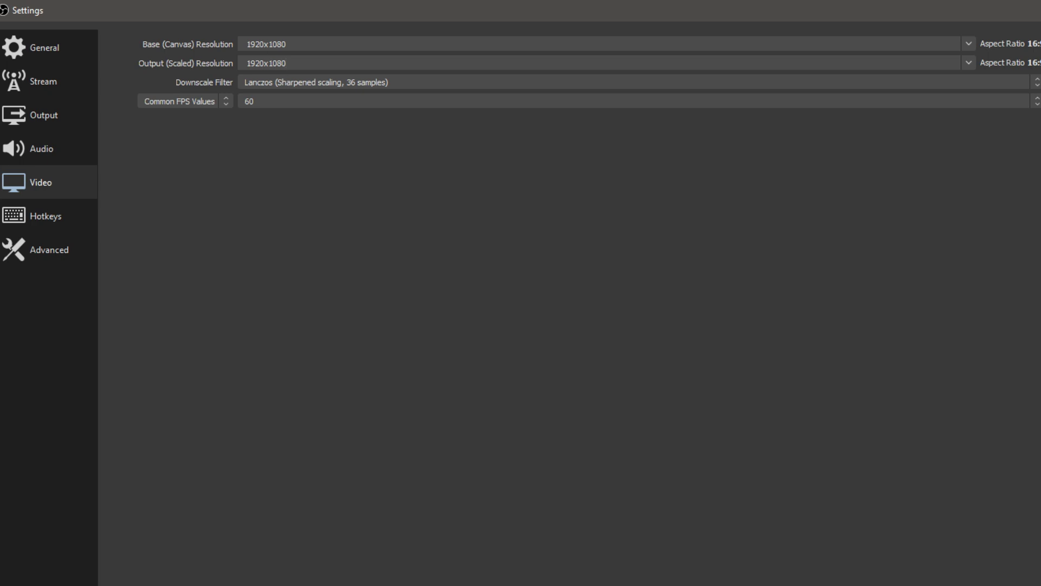
left_click(968, 64)
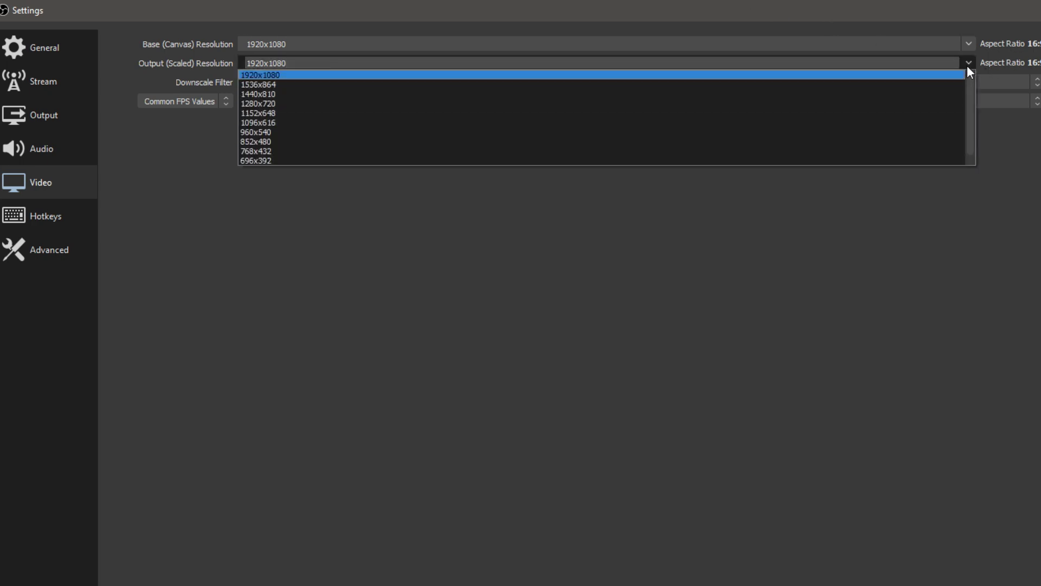
left_click(269, 74)
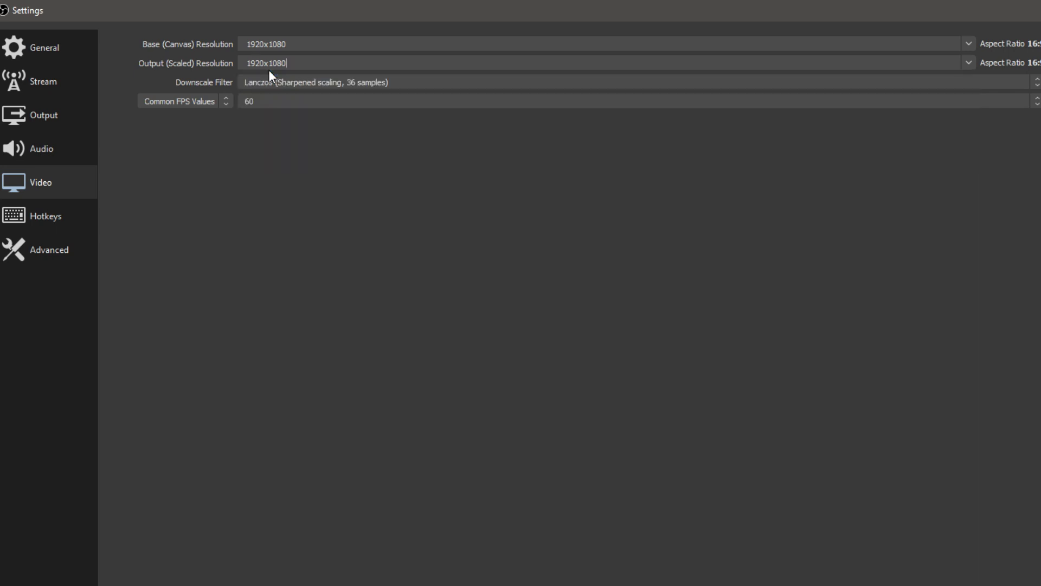
left_click(277, 80)
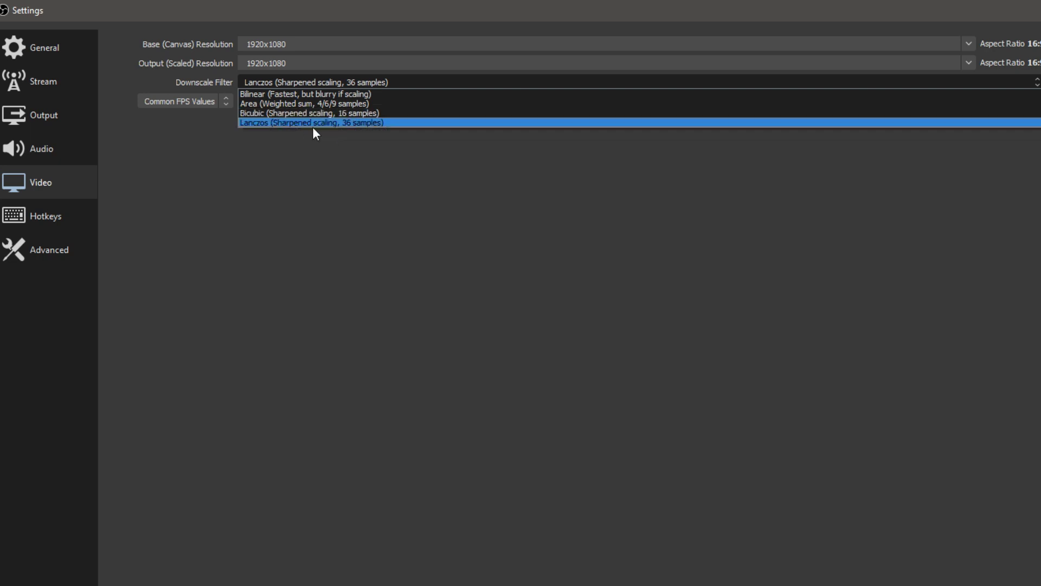
left_click(269, 112)
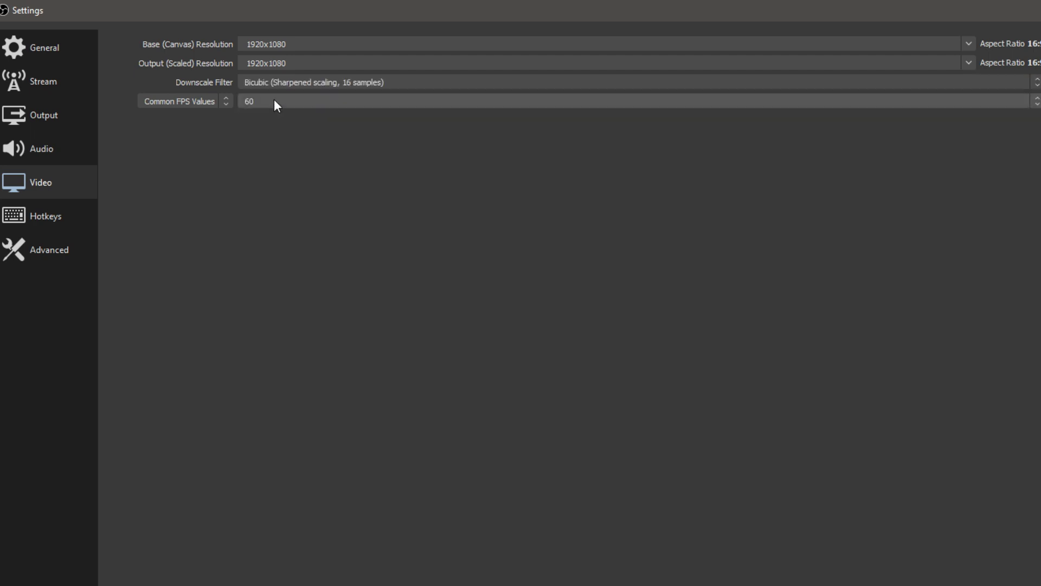
left_click(269, 84)
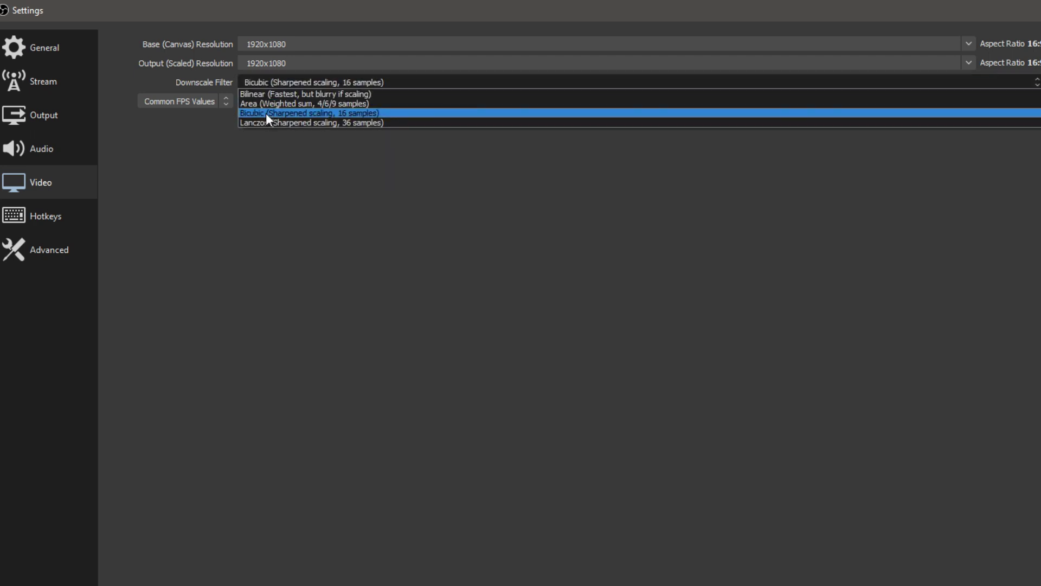
left_click(265, 113)
left_click(262, 83)
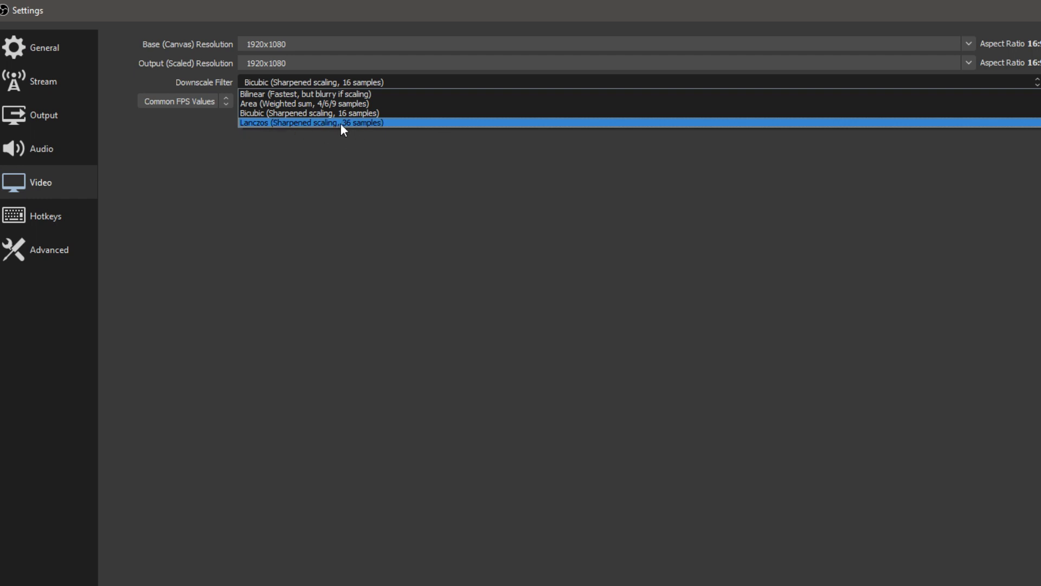
left_click(271, 123)
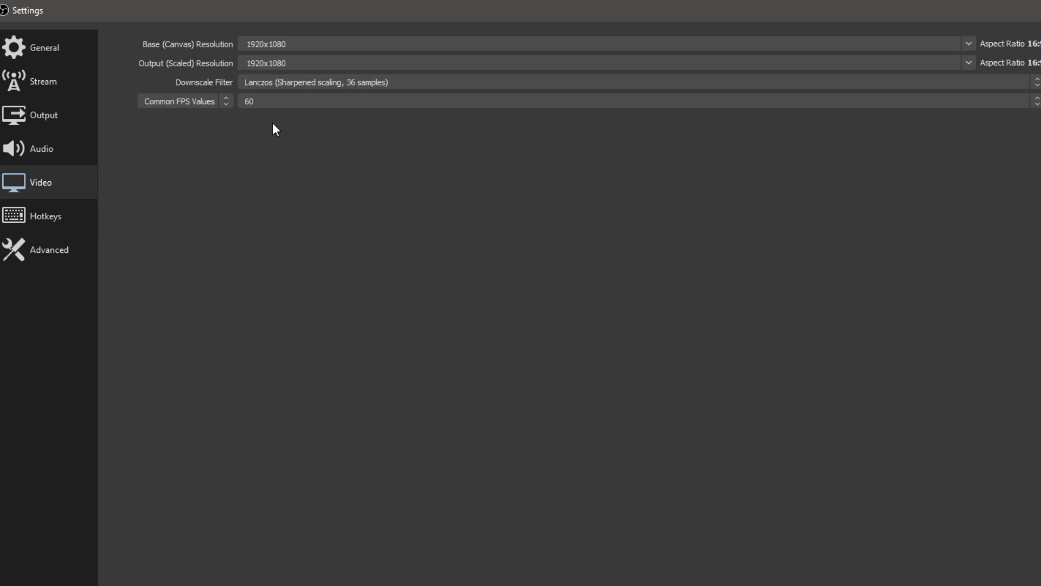
left_click(311, 100)
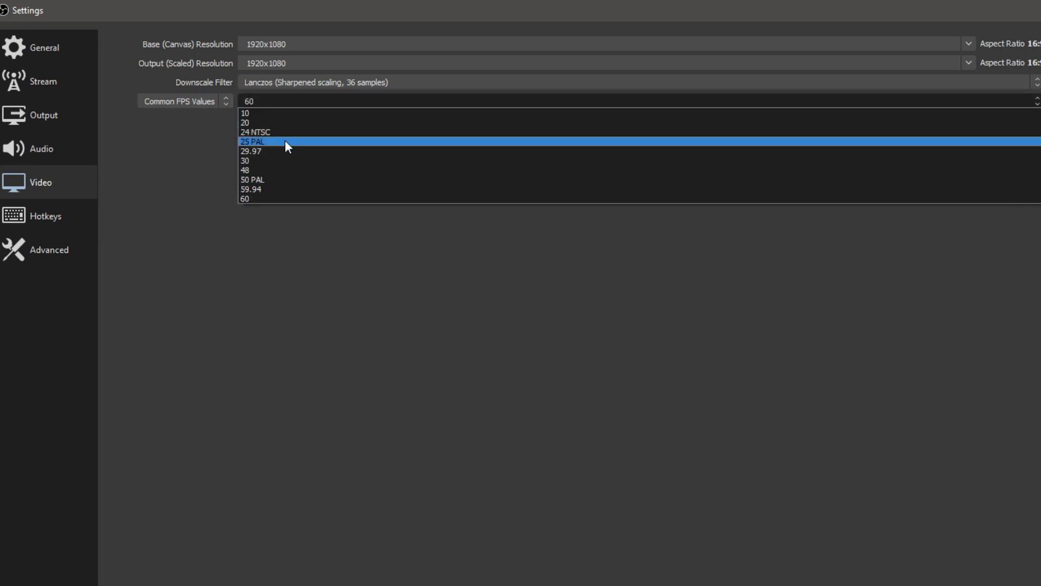
left_click(265, 161)
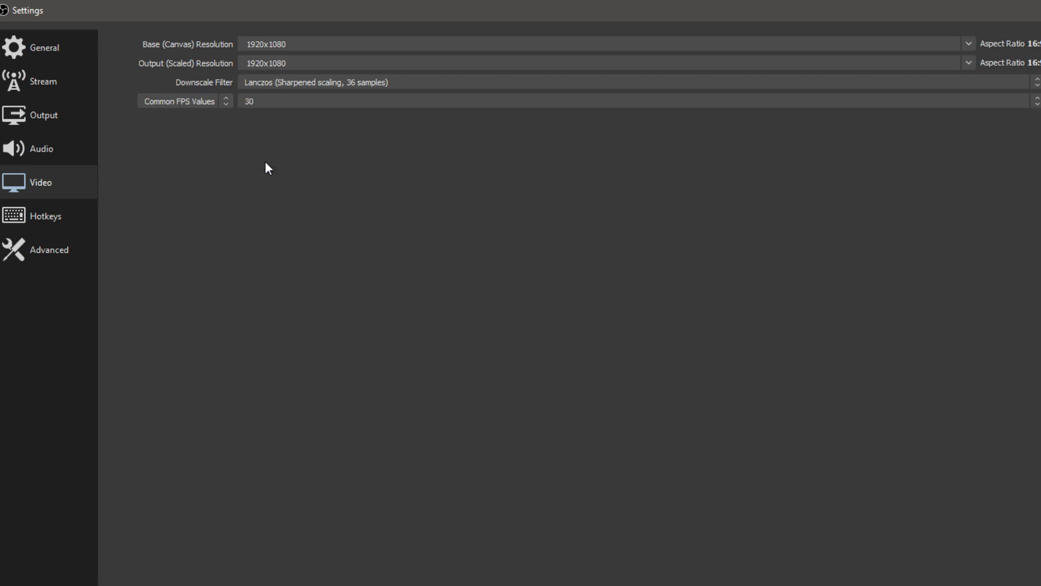
left_click(289, 95)
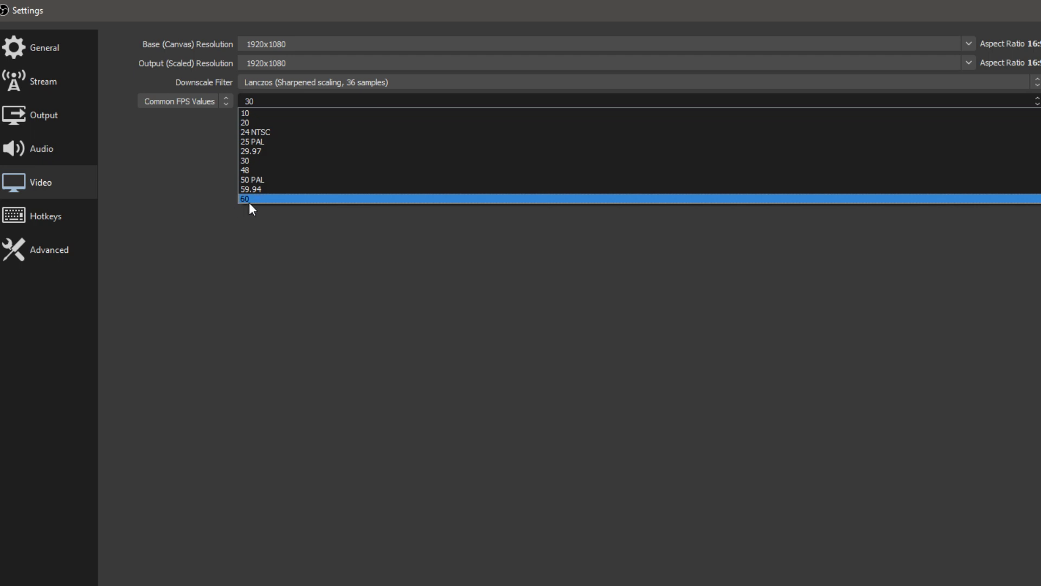
left_click(262, 161)
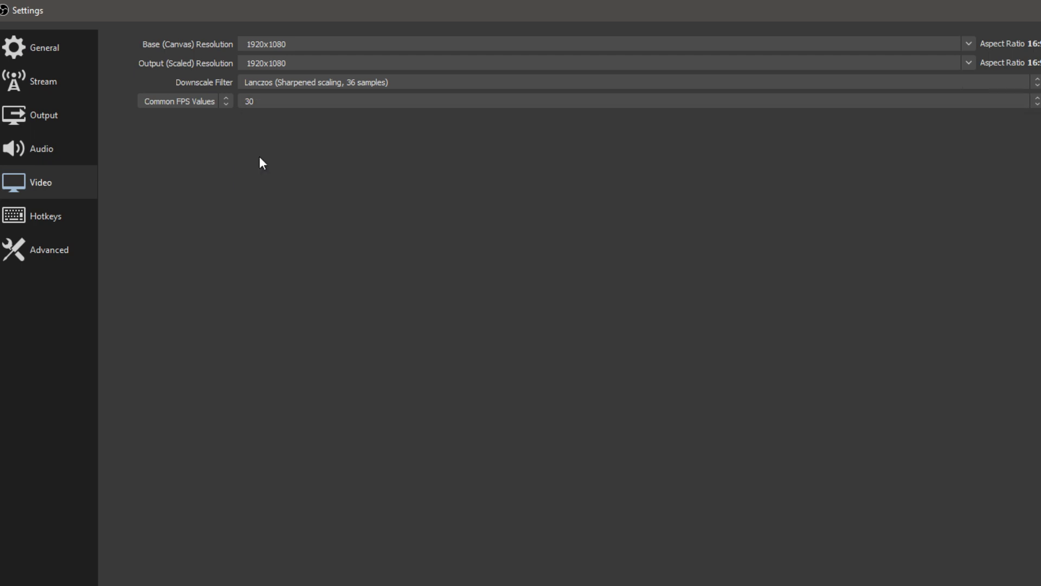
left_click(257, 101)
left_click(260, 198)
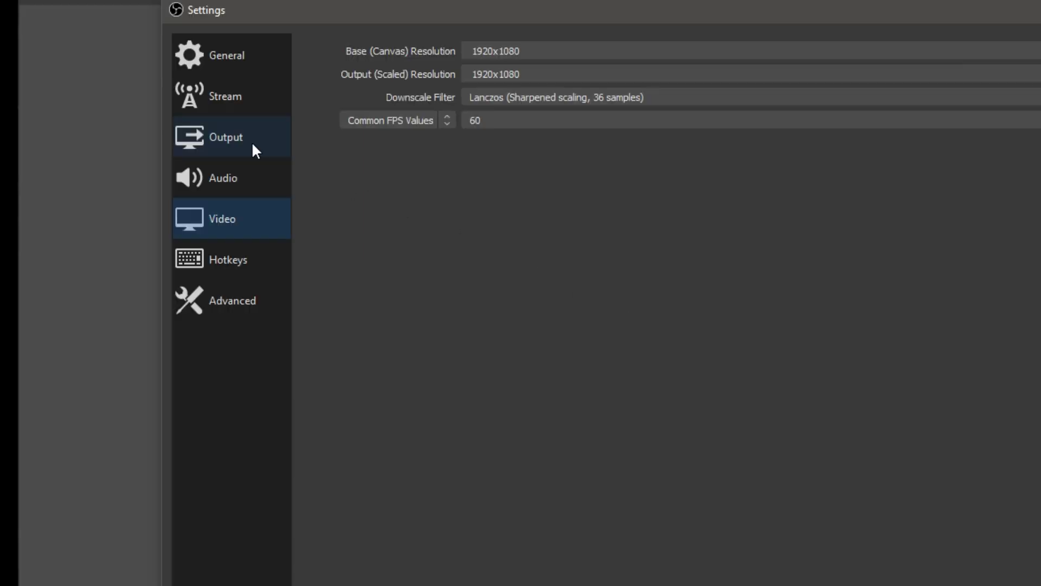
left_click(68, 125)
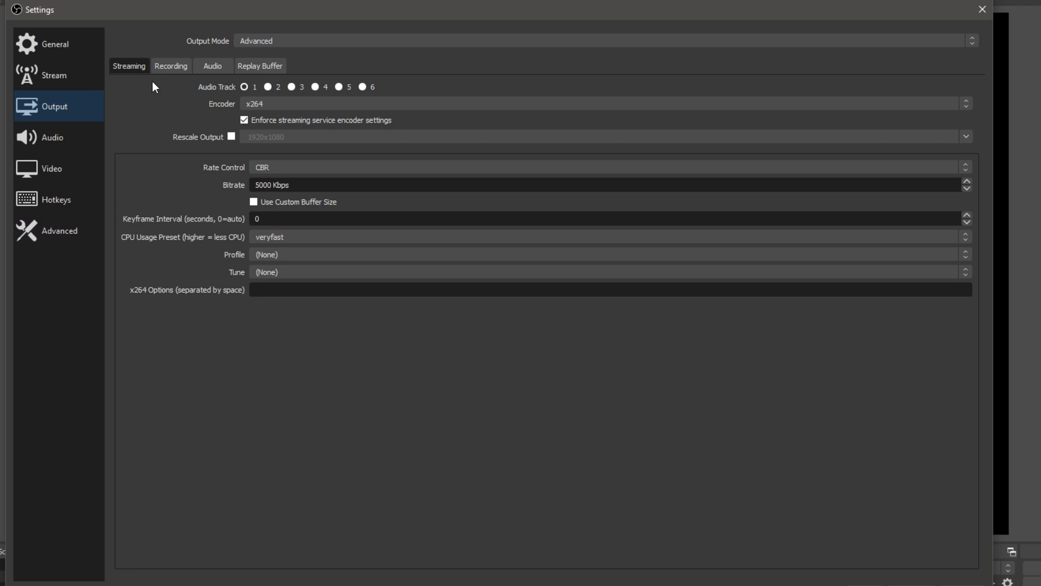
Step: Browse the Streaming and Recording tabs and switch Output Mode to Simple and back to Advanced
left_click(171, 69)
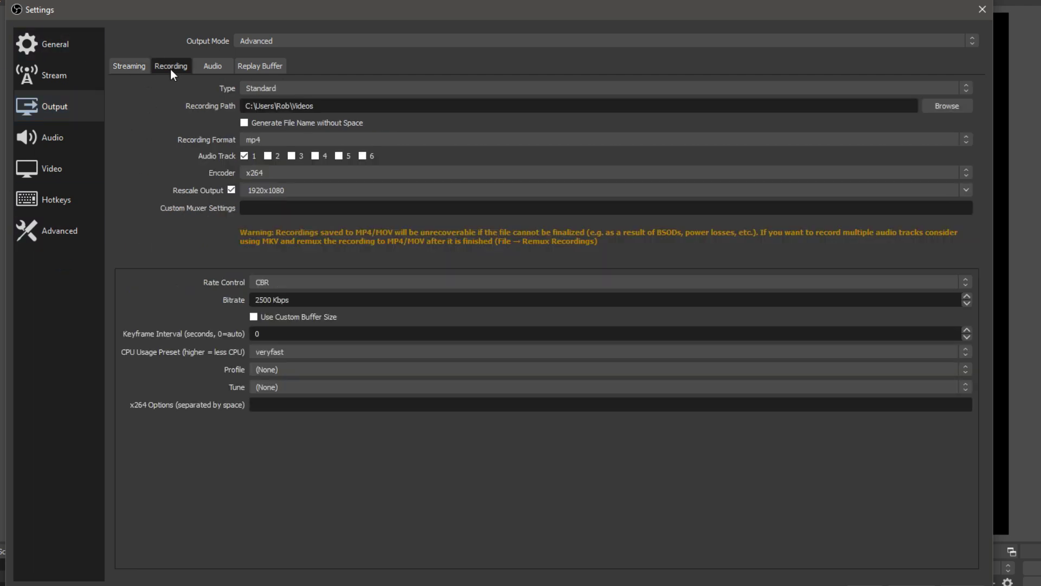
left_click(138, 72)
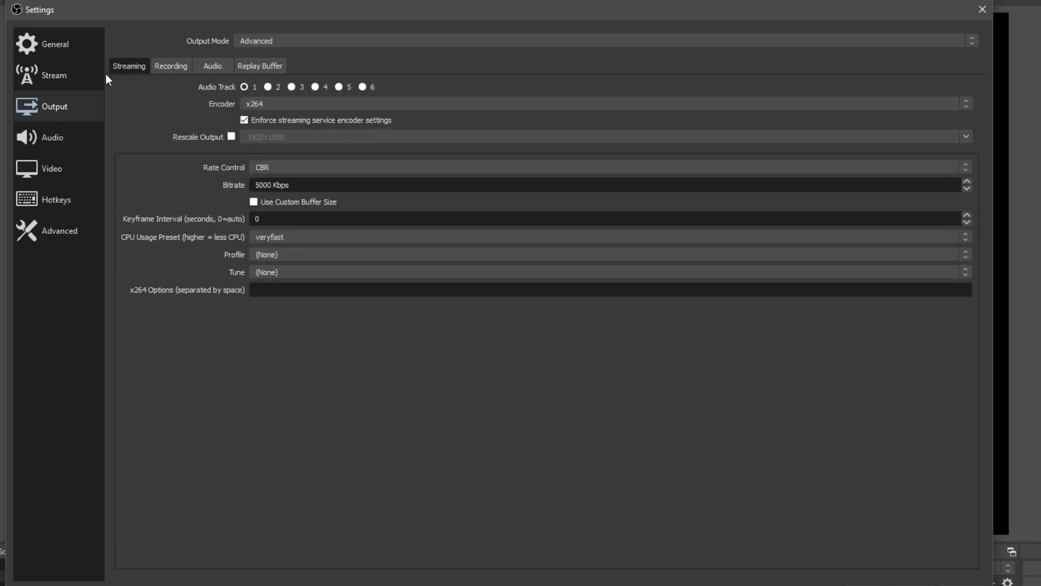
left_click(168, 67)
left_click(137, 66)
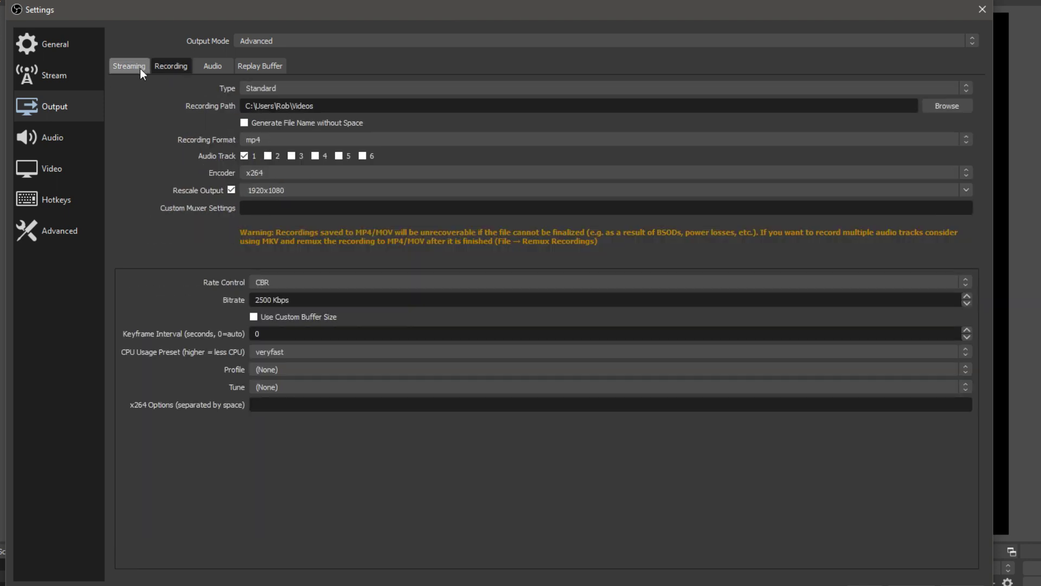
left_click(281, 46)
left_click(263, 53)
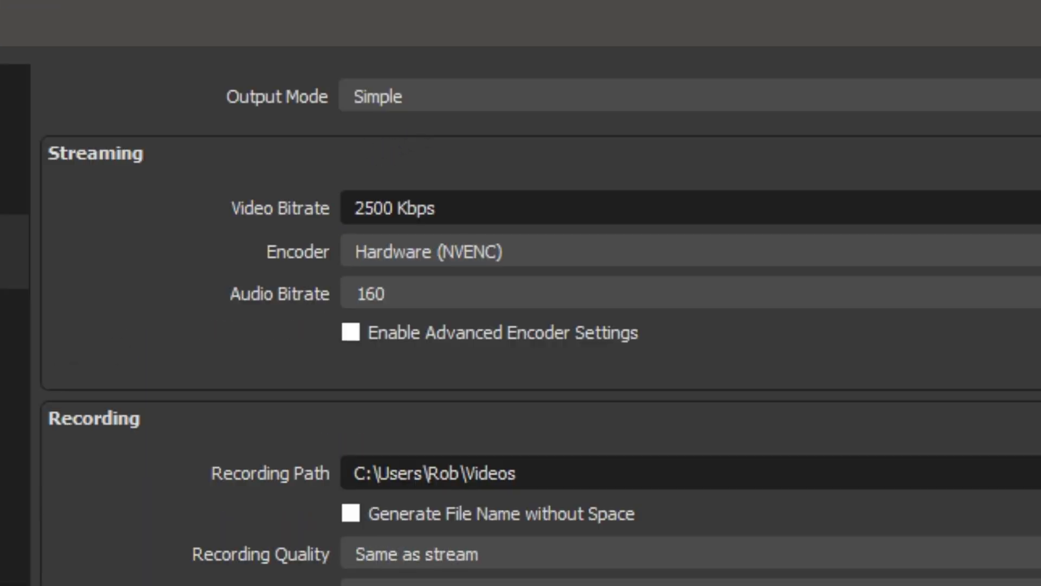
left_click(401, 96)
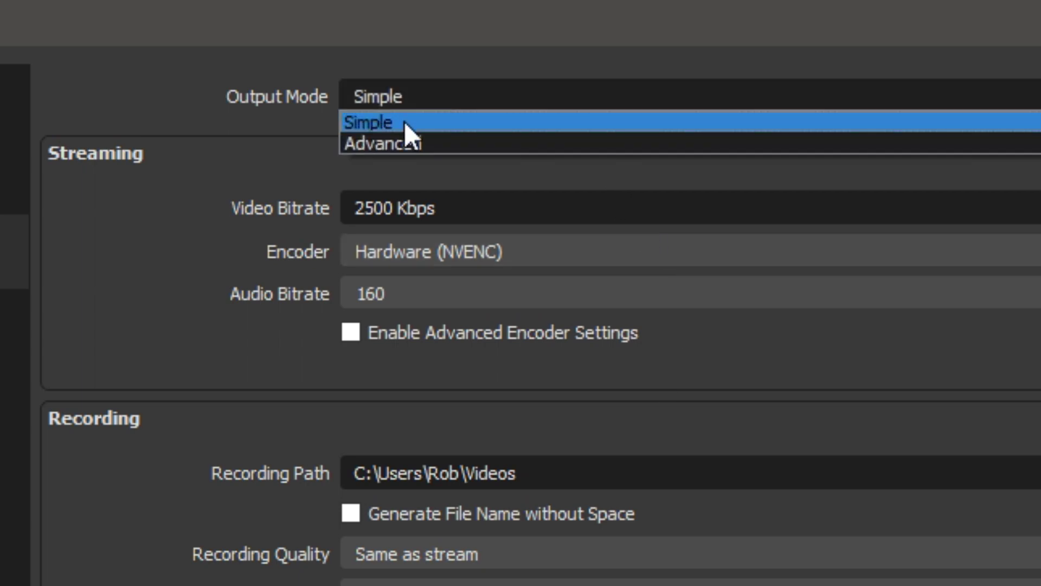
left_click(406, 142)
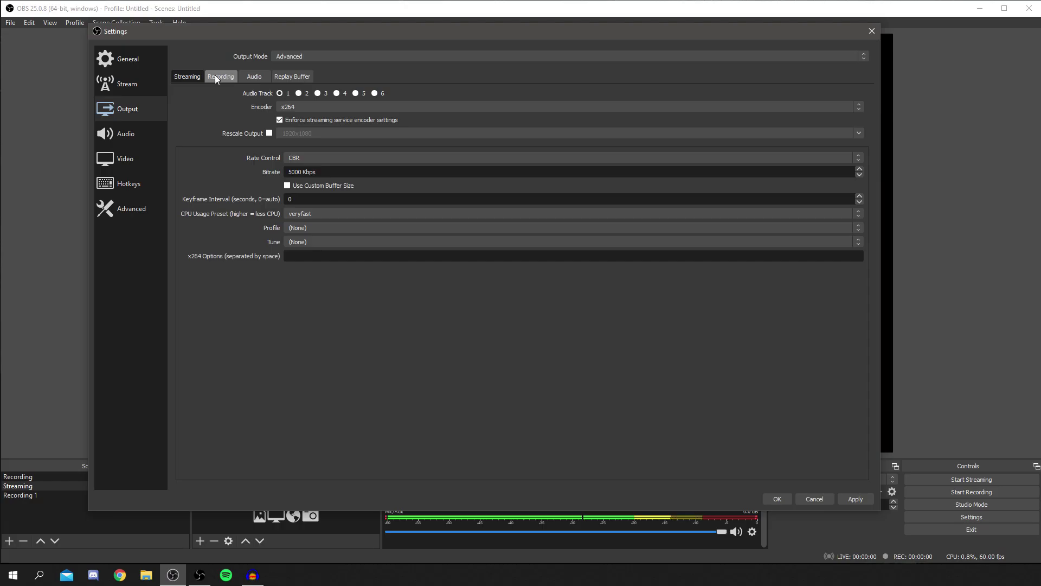
Step: On the Audio tab, keep Track 1's audio bitrate at 160
left_click(211, 80)
left_click(255, 77)
left_click(277, 76)
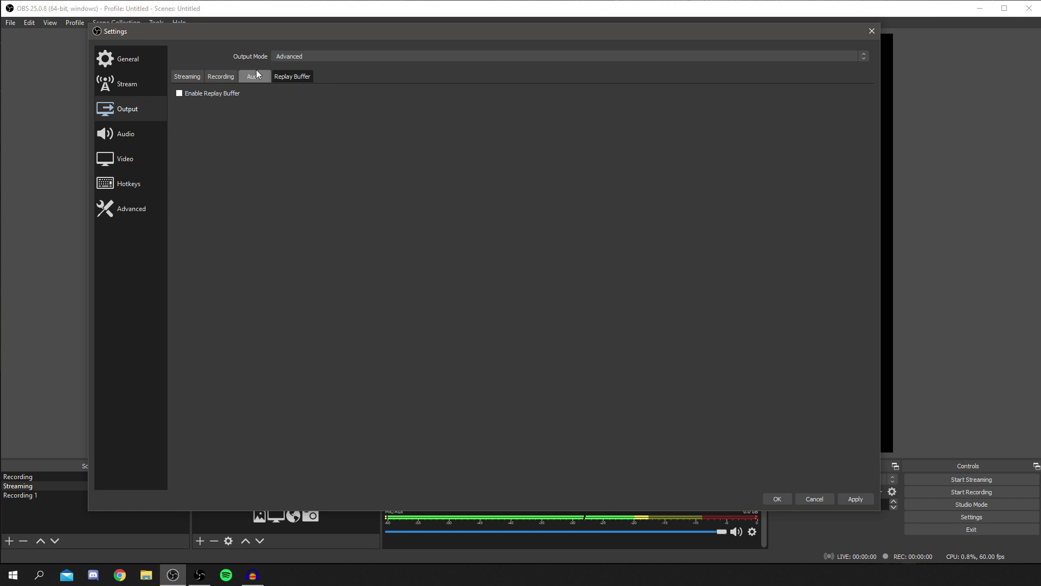
left_click(254, 76)
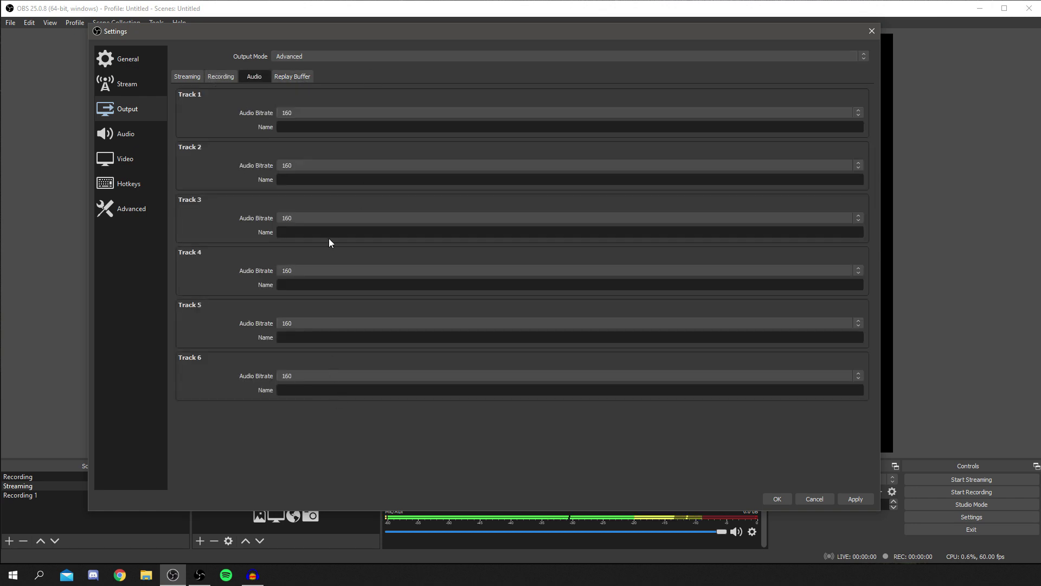
left_click(312, 113)
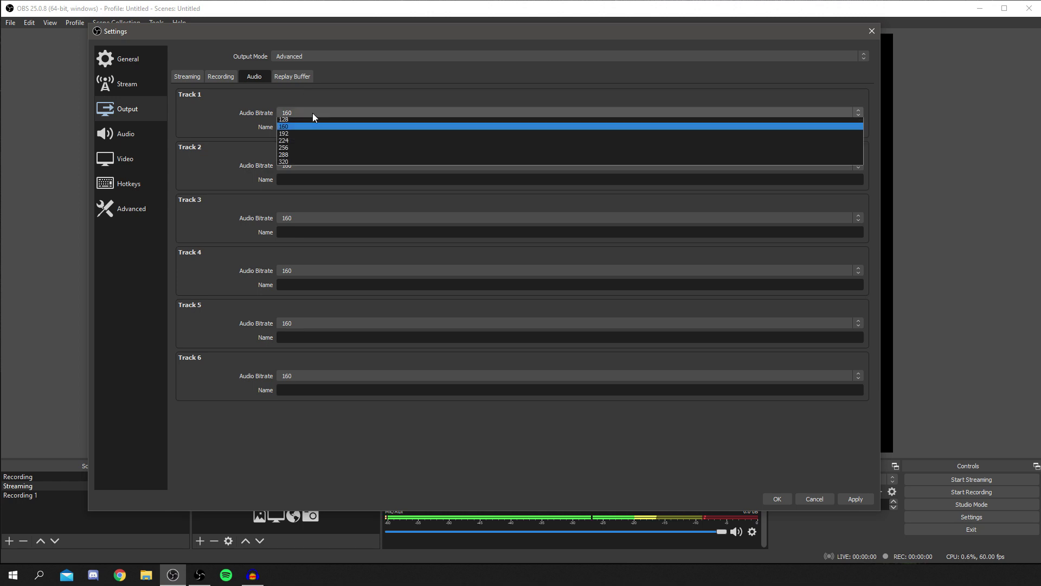
left_click(298, 142)
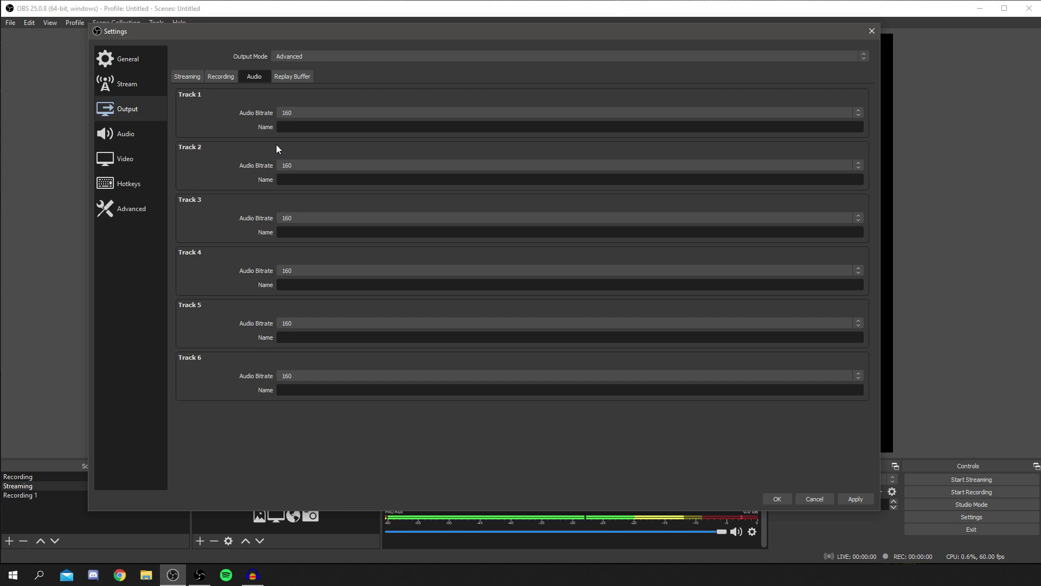
Step: On the Recording tab, try Custom Output (FFmpeg) then return the recording type to Standard
left_click(212, 80)
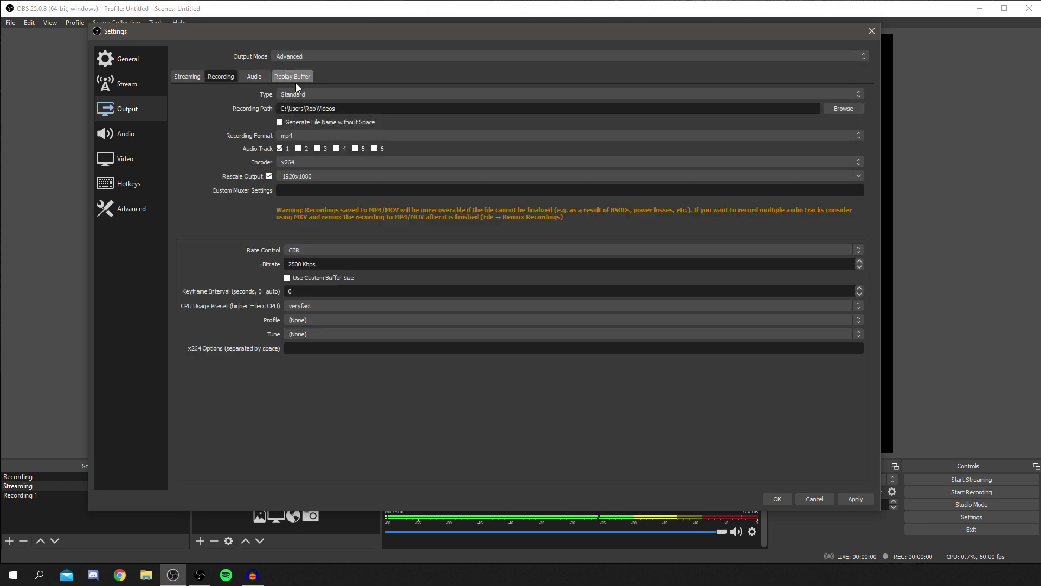
left_click(279, 96)
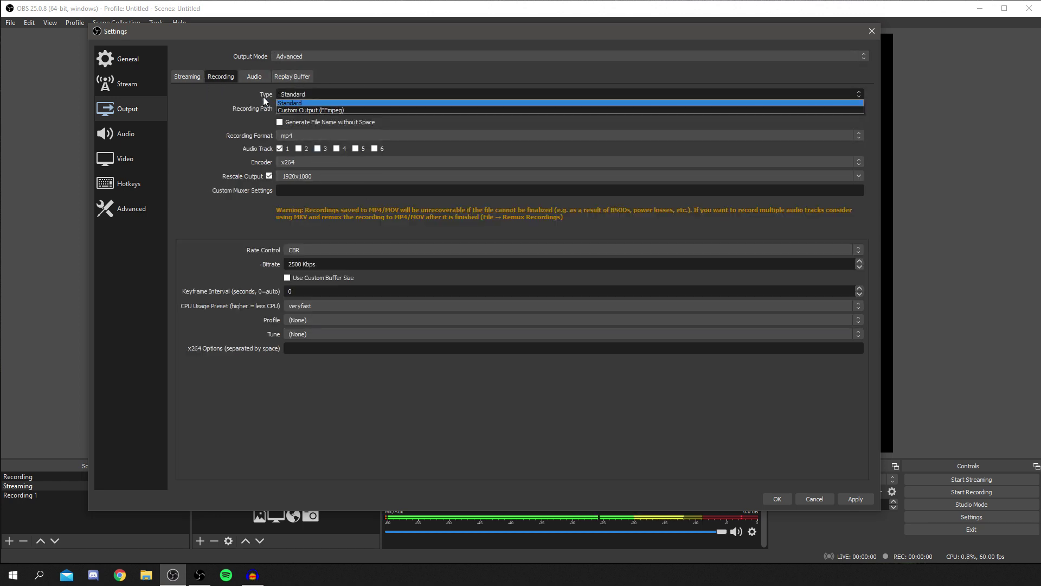
left_click(302, 111)
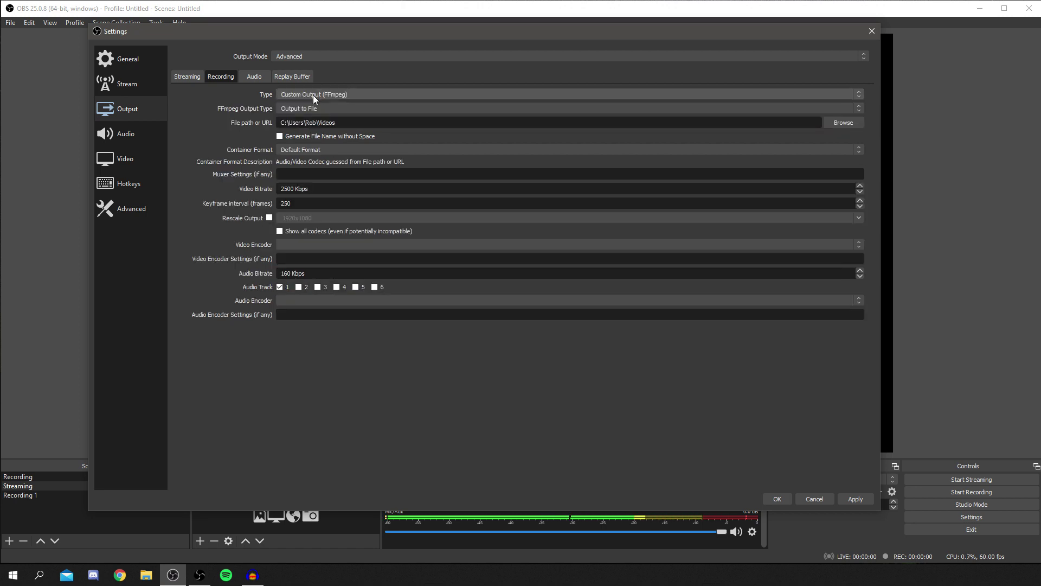
left_click(313, 96)
left_click(315, 103)
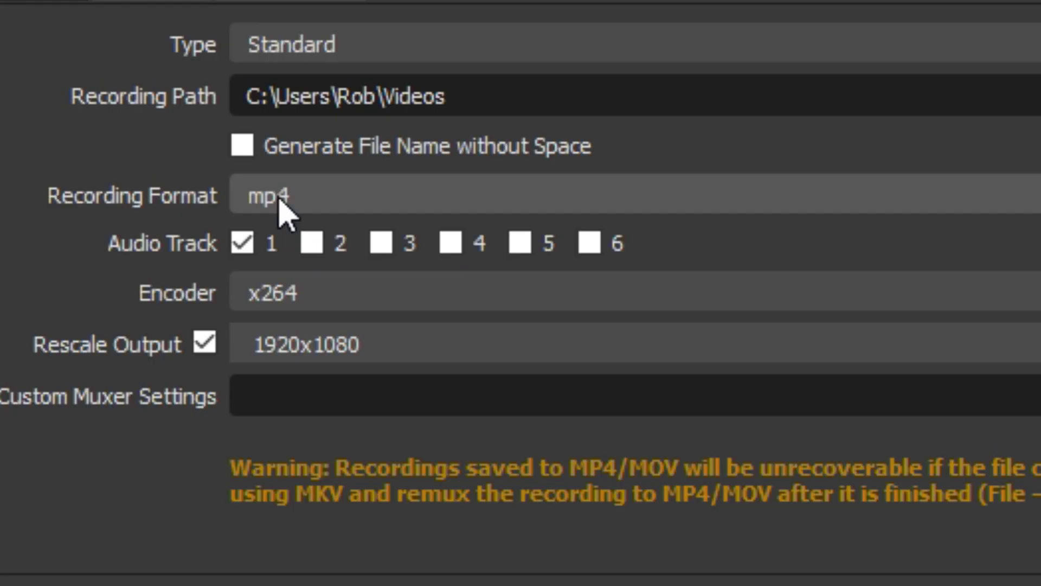
Step: Keep mp4 as the recording format
left_click(291, 136)
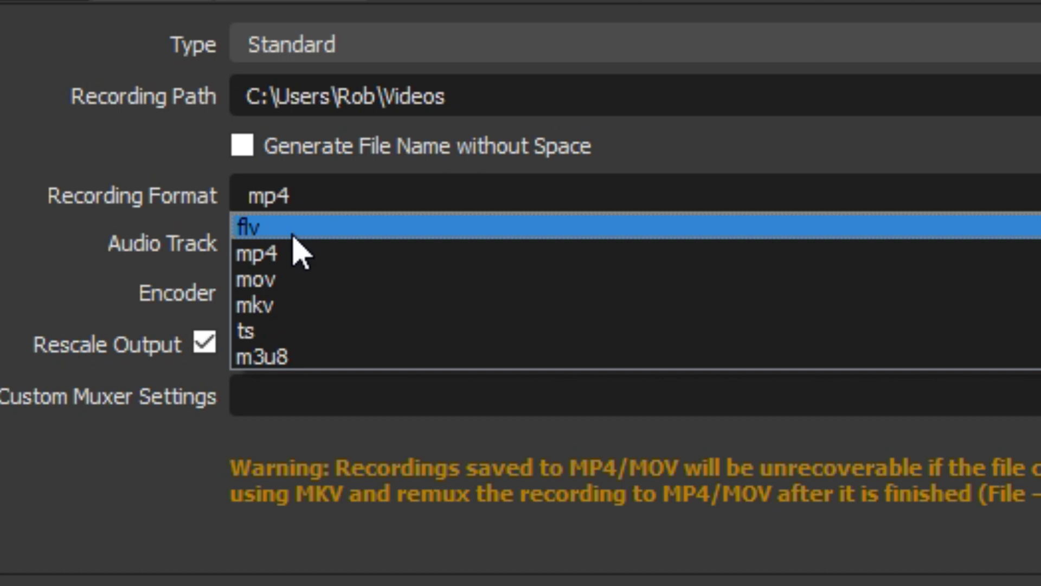
left_click(7, 214)
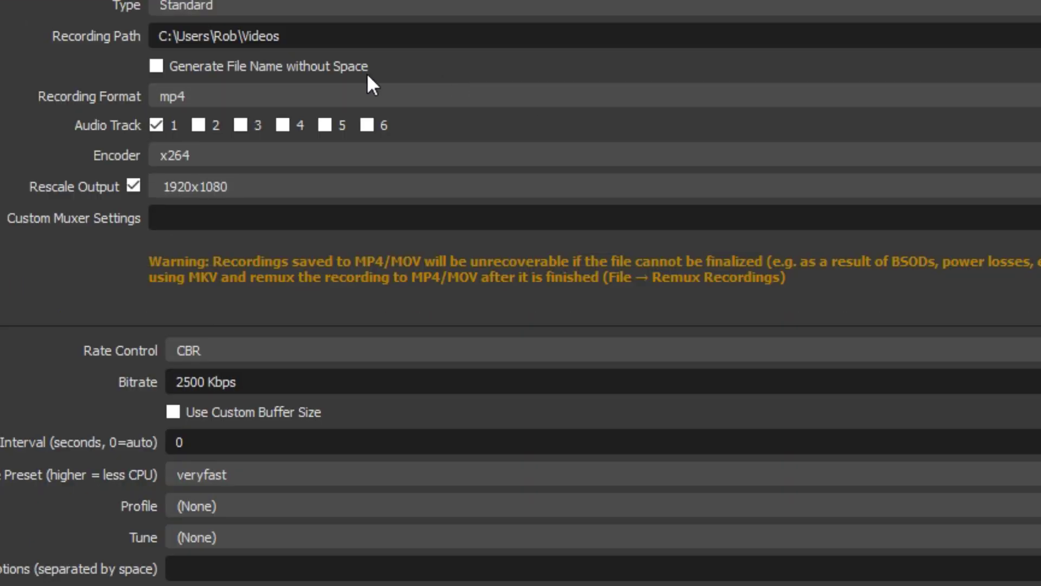
left_click(110, 185)
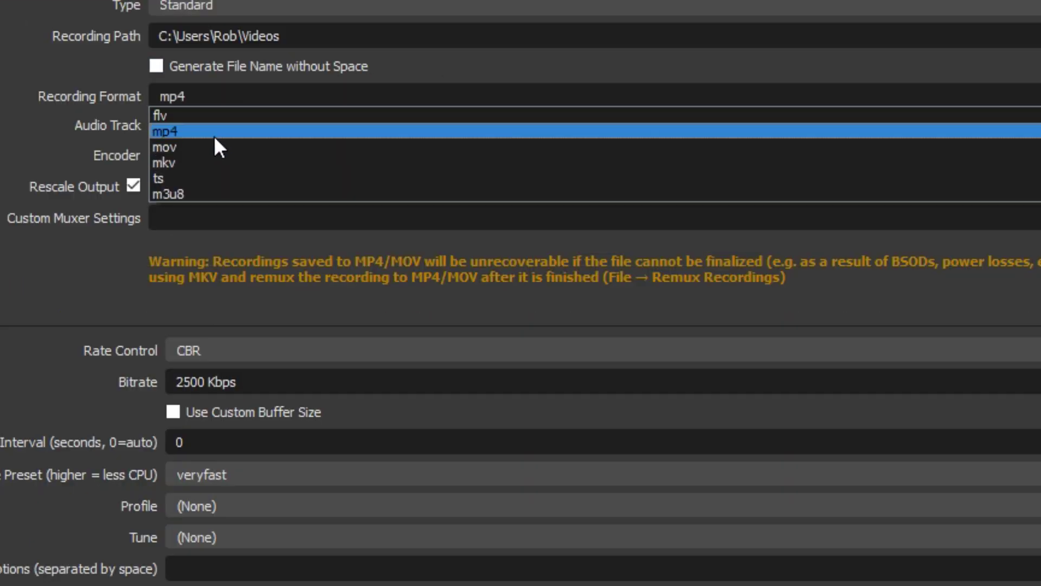
left_click(215, 137)
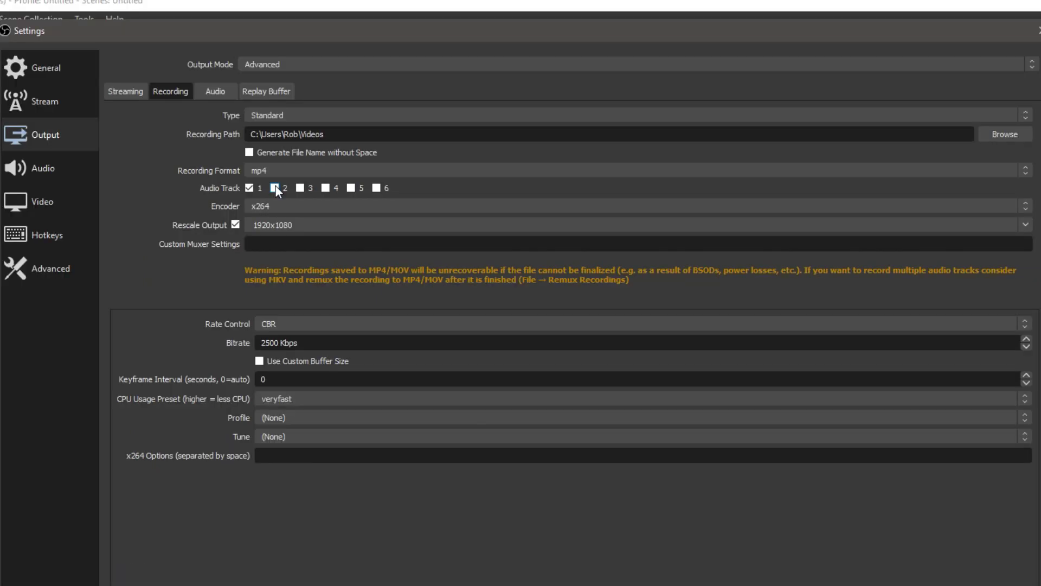
Step: Confirm mp4 format, x264 encoder, 1920x1080 rescale and CBR rate control for recording
left_click(207, 98)
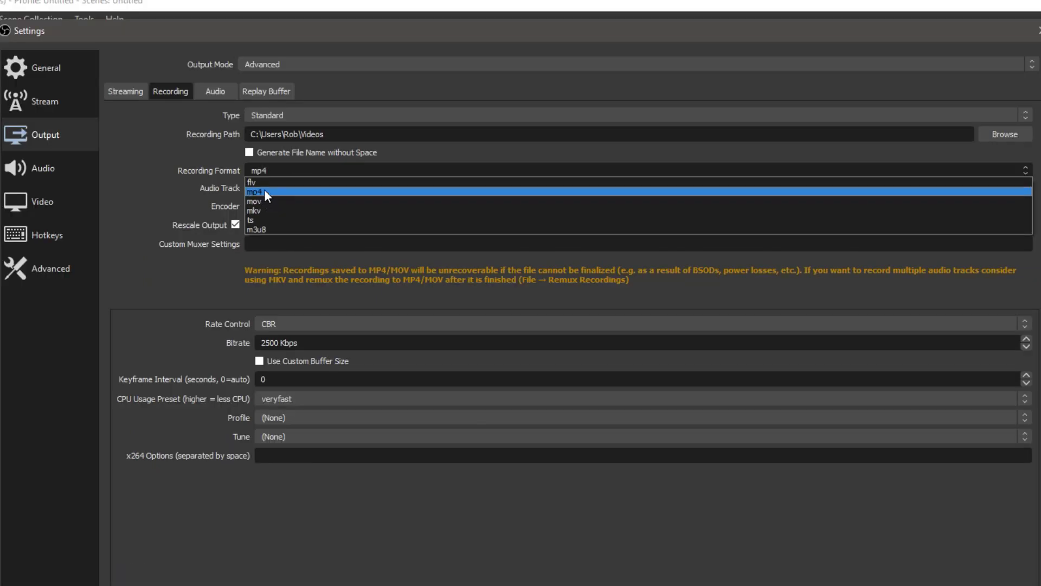
left_click(264, 191)
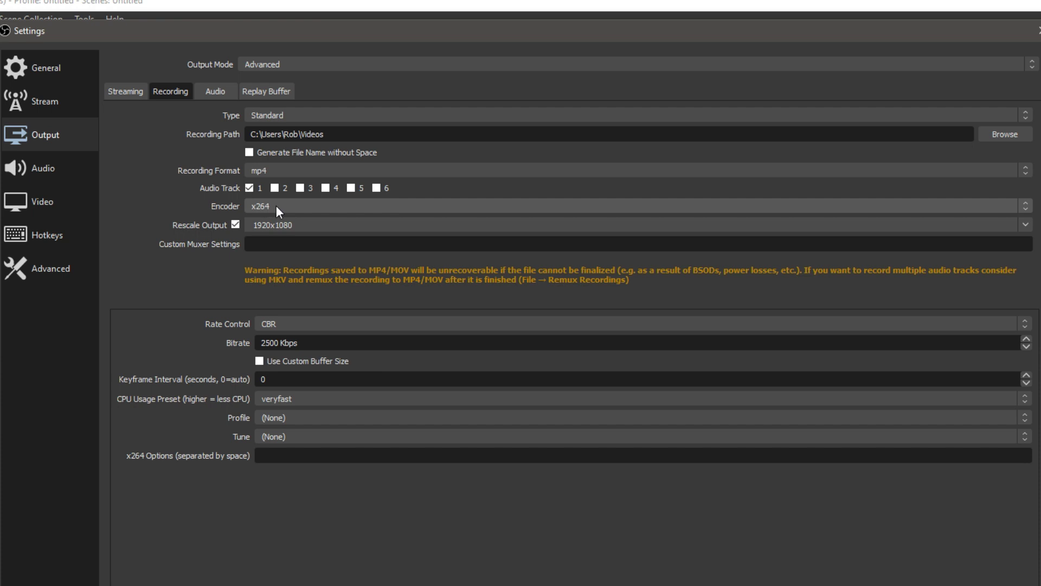
left_click(254, 209)
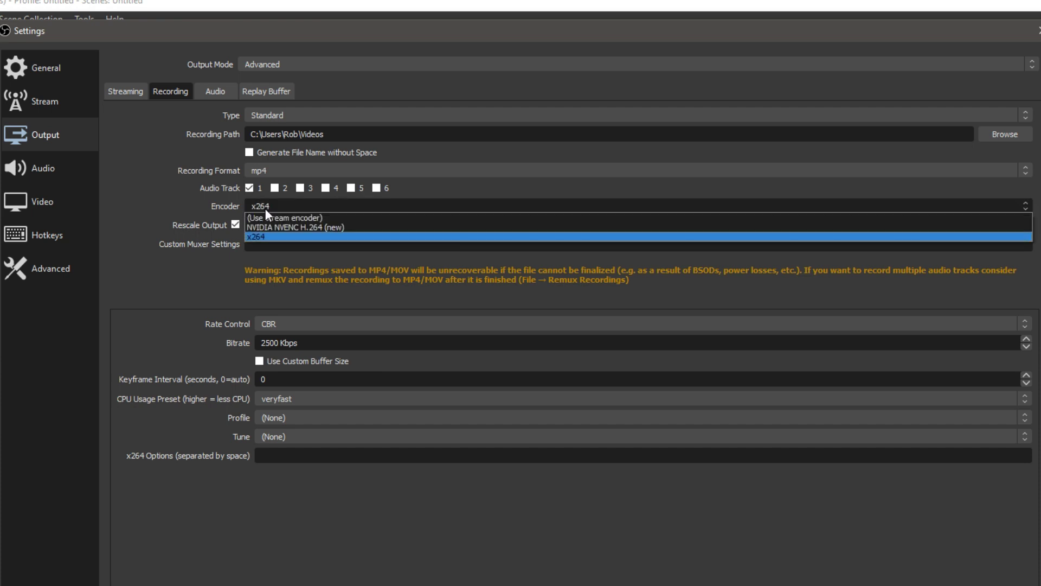
left_click(284, 235)
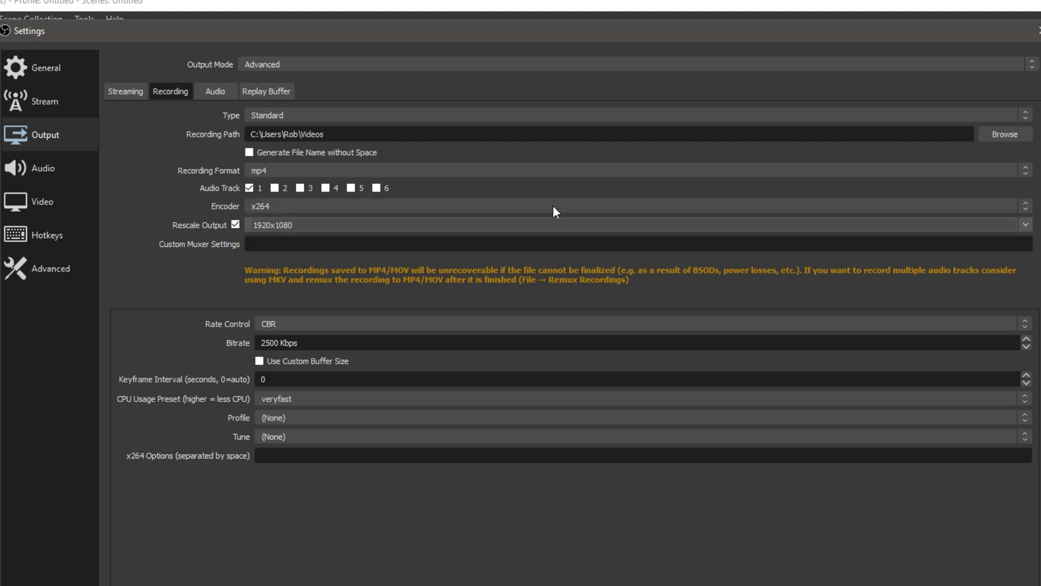
left_click(1025, 225)
left_click(298, 235)
left_click(273, 325)
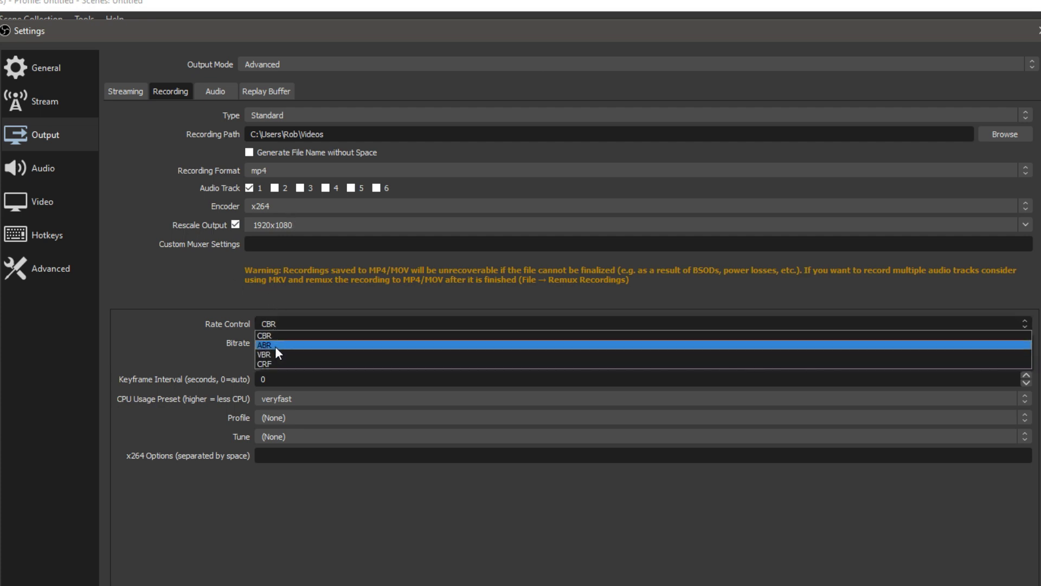
left_click(274, 335)
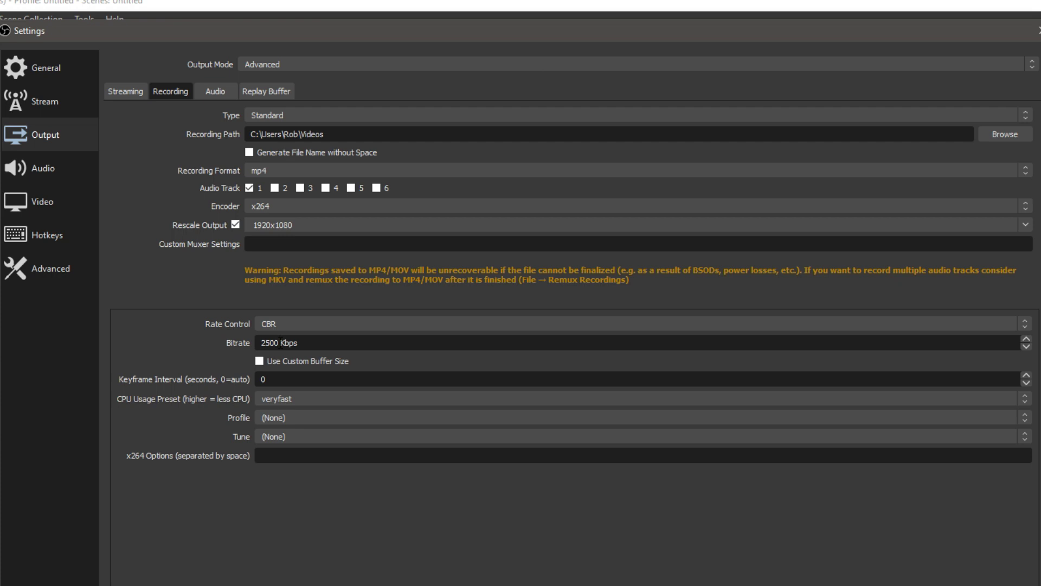
Step: Change the recording bitrate from 2500 to 5000 Kbps and apply the settings
double_click(272, 347)
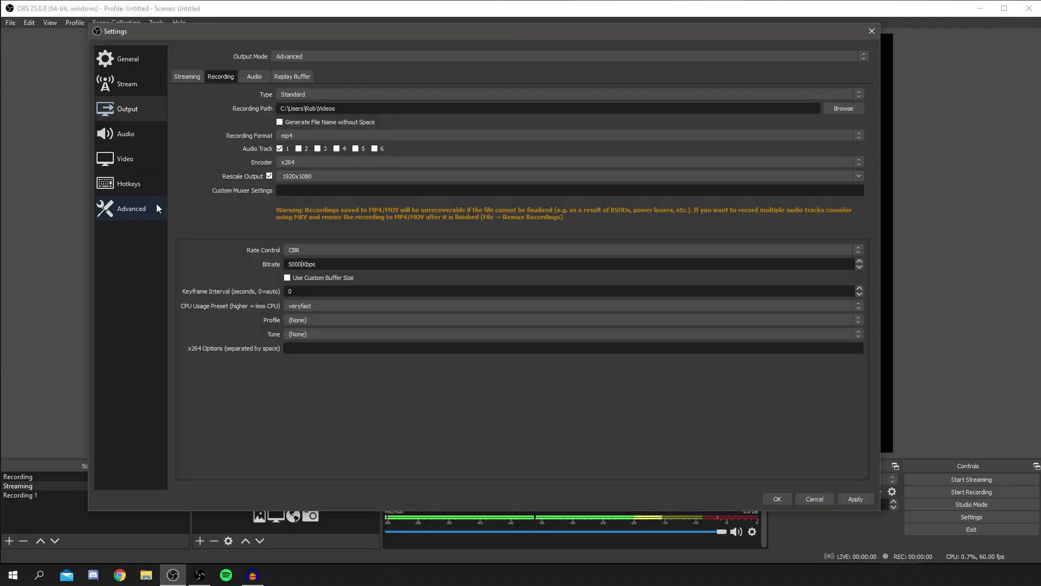
left_click(64, 206)
left_click(129, 109)
double_click(294, 265)
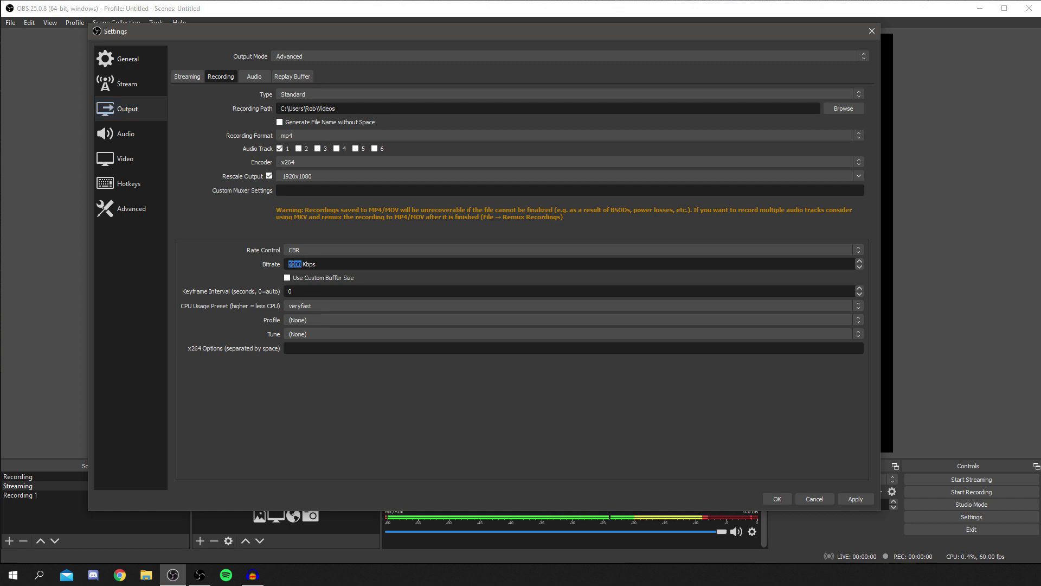
type("4000")
double_click(294, 264)
key("BackSpace")
type("5000")
left_click(847, 500)
Step: Try the veryslow CPU usage preset, then leave it at veryfast
left_click(310, 307)
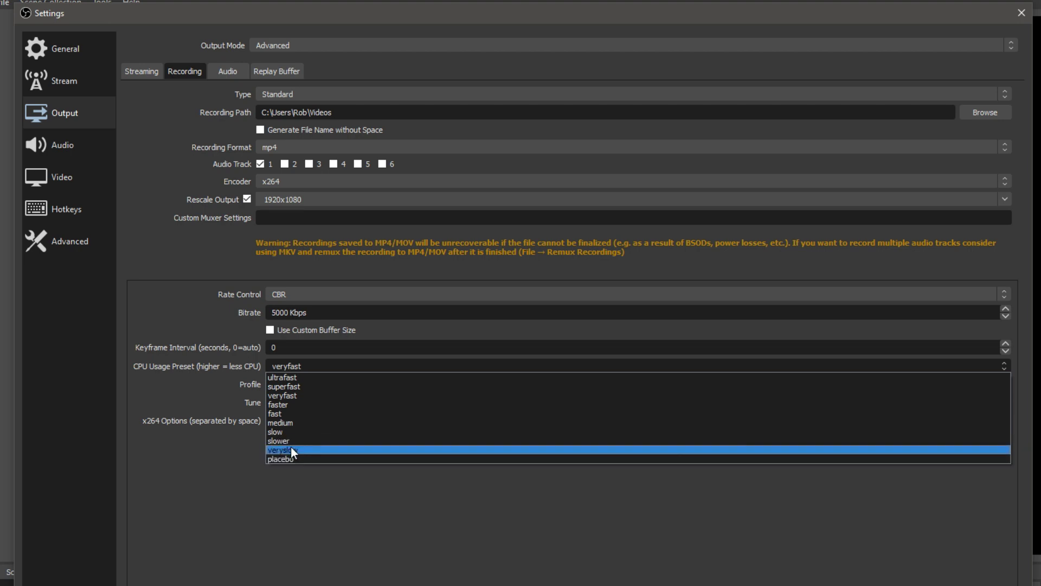
left_click(292, 449)
left_click(294, 367)
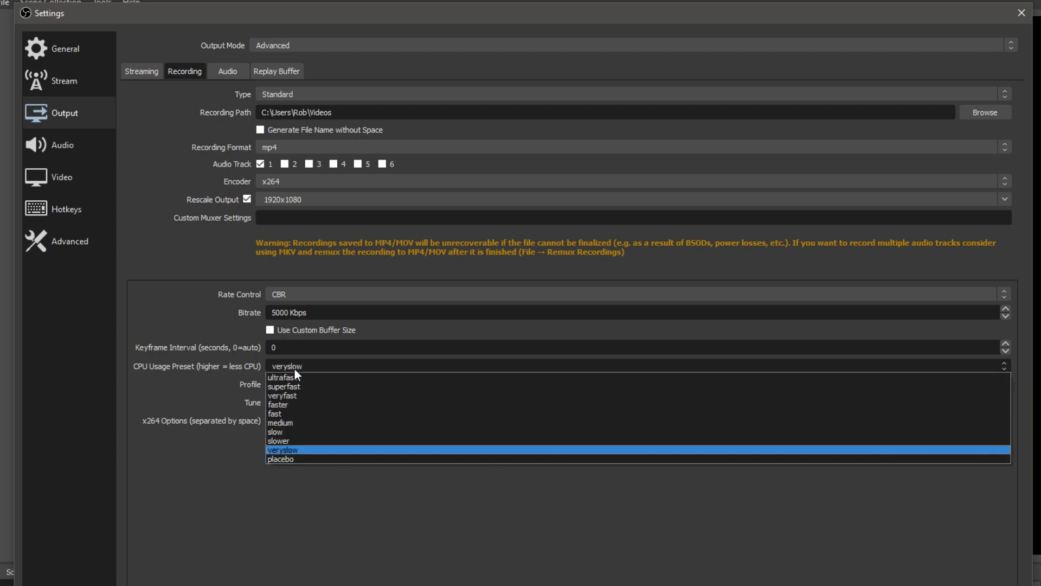
left_click(295, 396)
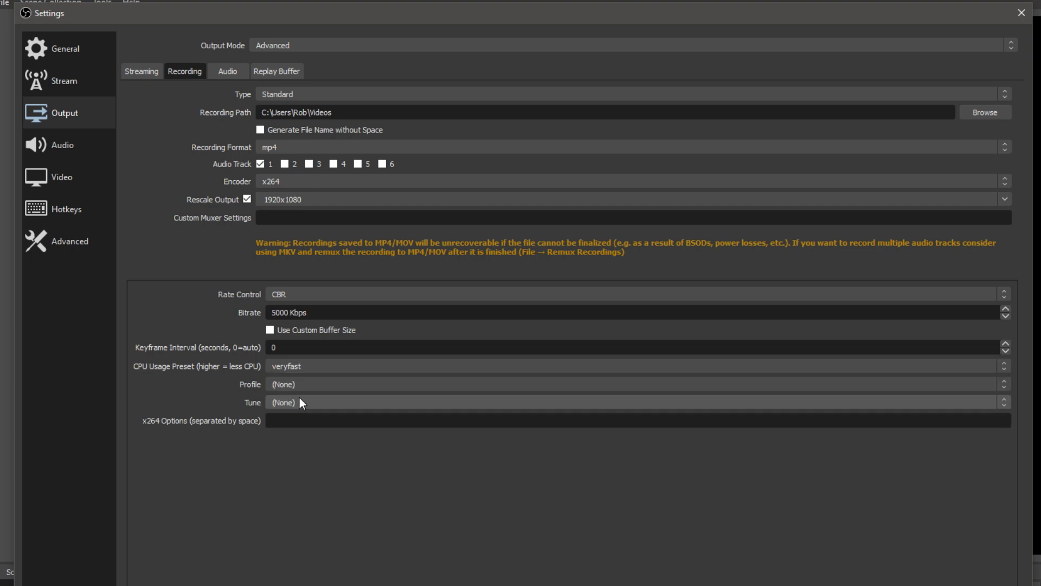
left_click(295, 367)
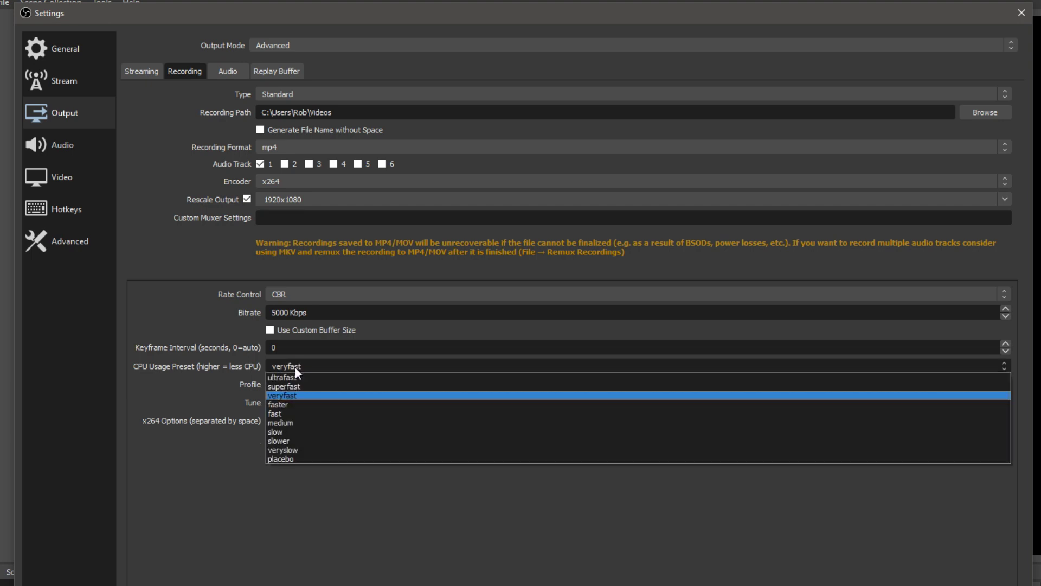
left_click(288, 396)
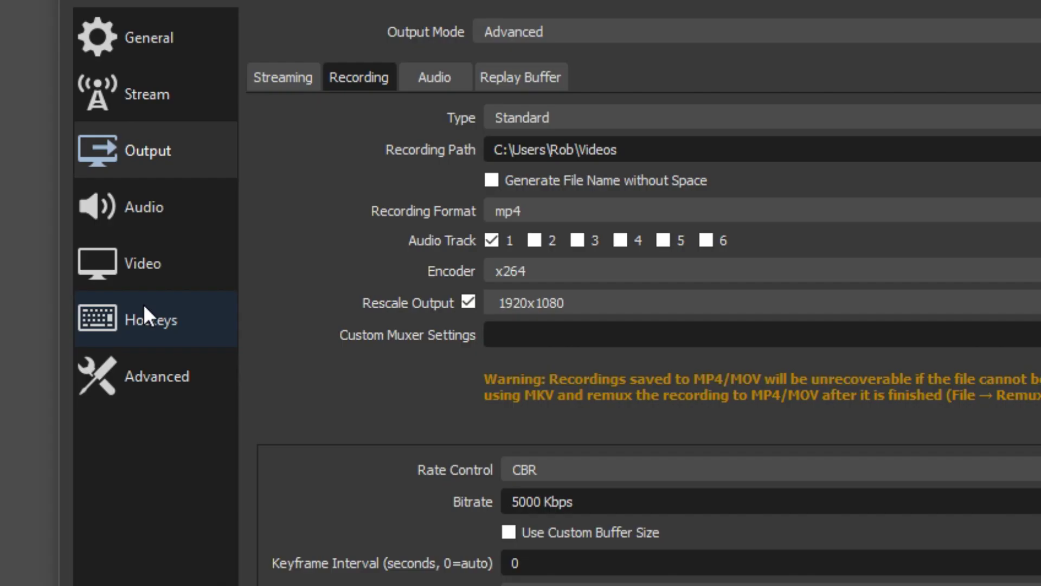
Step: On the Hotkeys page, assign key 0 to Start Recording, then clear it again
left_click(144, 307)
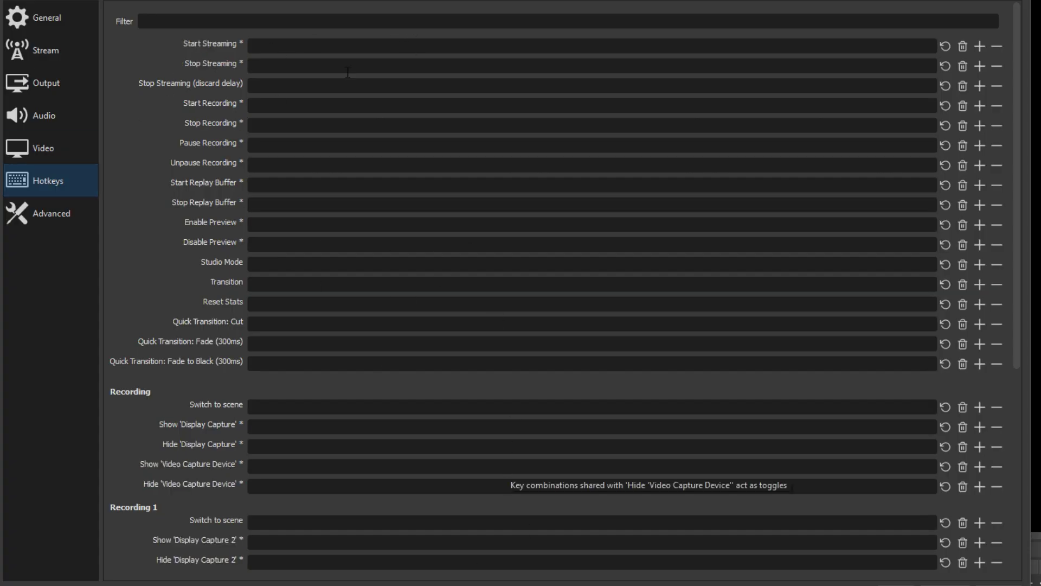
left_click(267, 111)
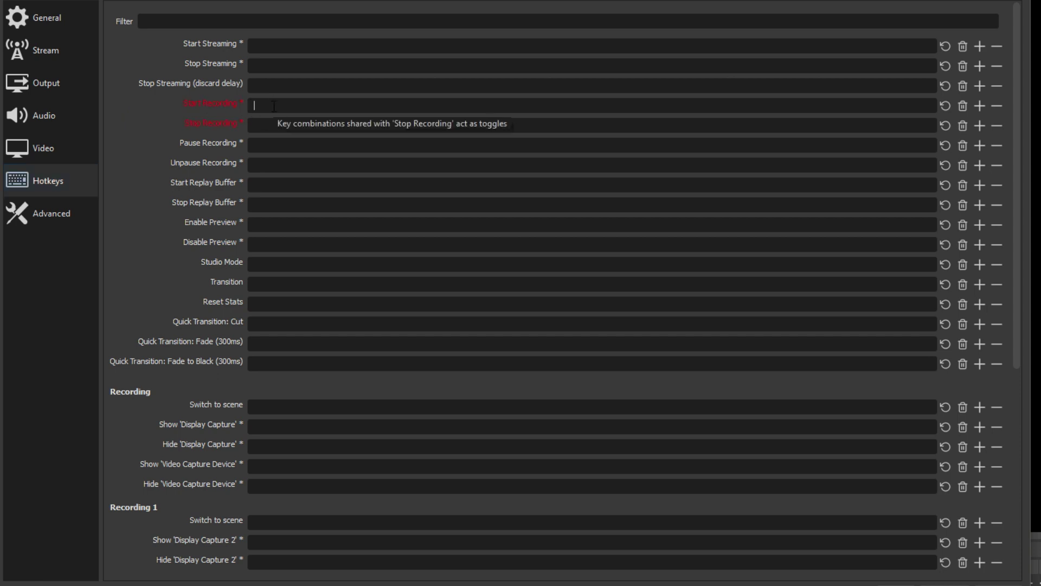
key("0")
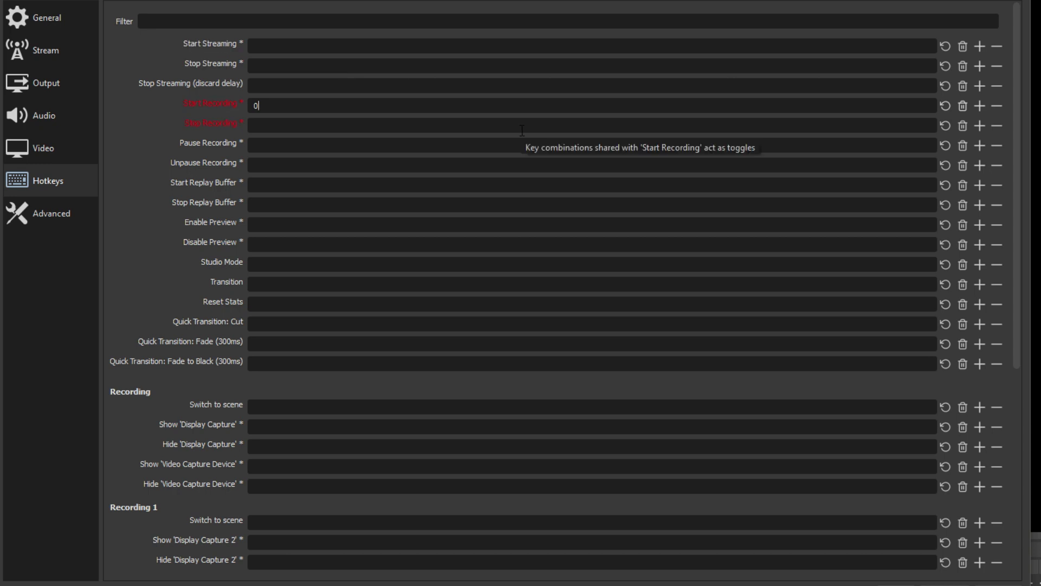
left_click(964, 108)
Step: Look through the hotkey list, then move on to the Advanced settings page
left_click(145, 22)
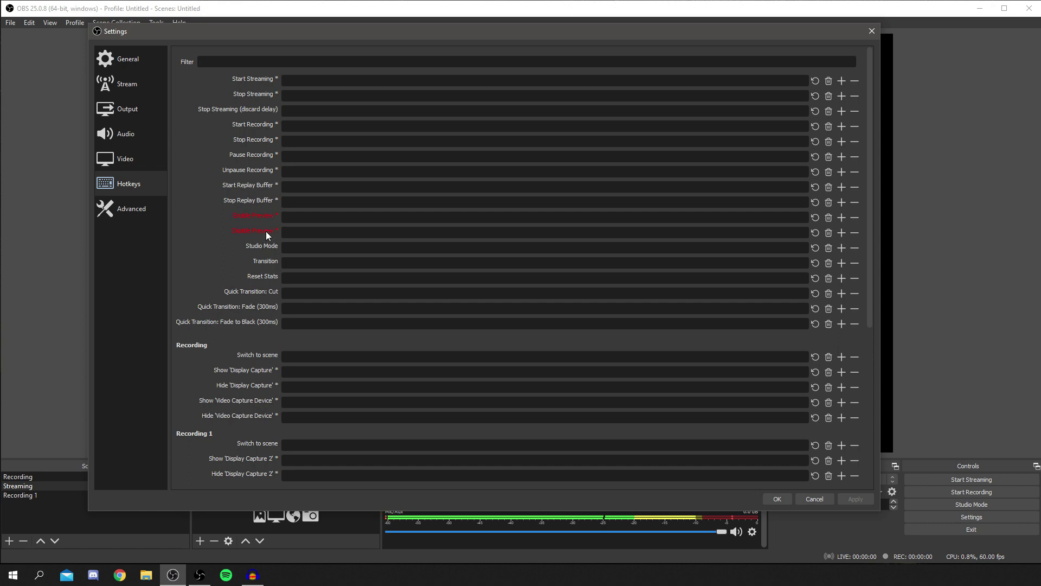
scroll(266, 231, "down", 4)
scroll(266, 231, "up", 4)
scroll(266, 230, "down", 1)
scroll(262, 227, "up", 1)
left_click(119, 211)
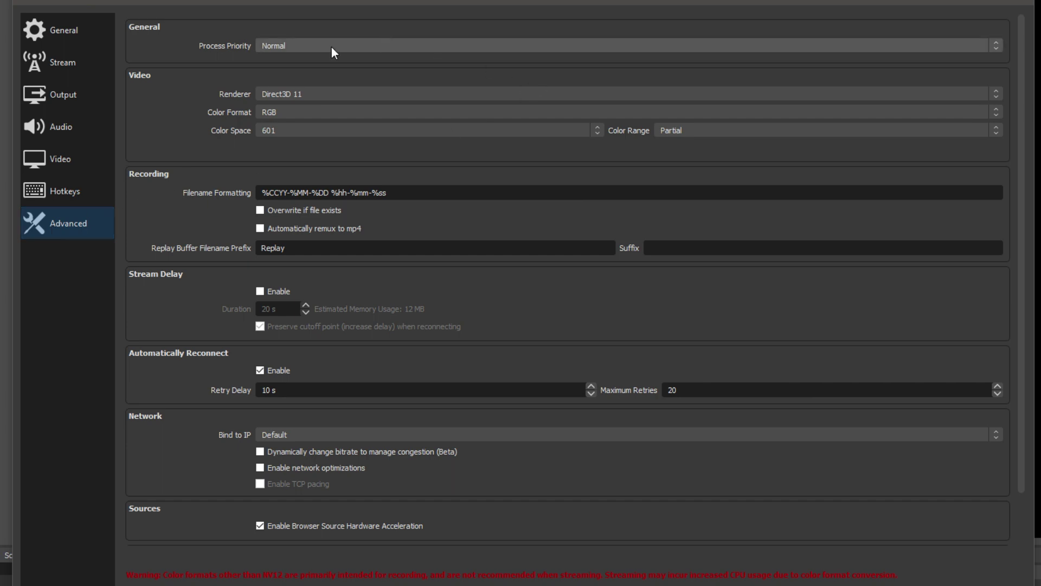
left_click(260, 40)
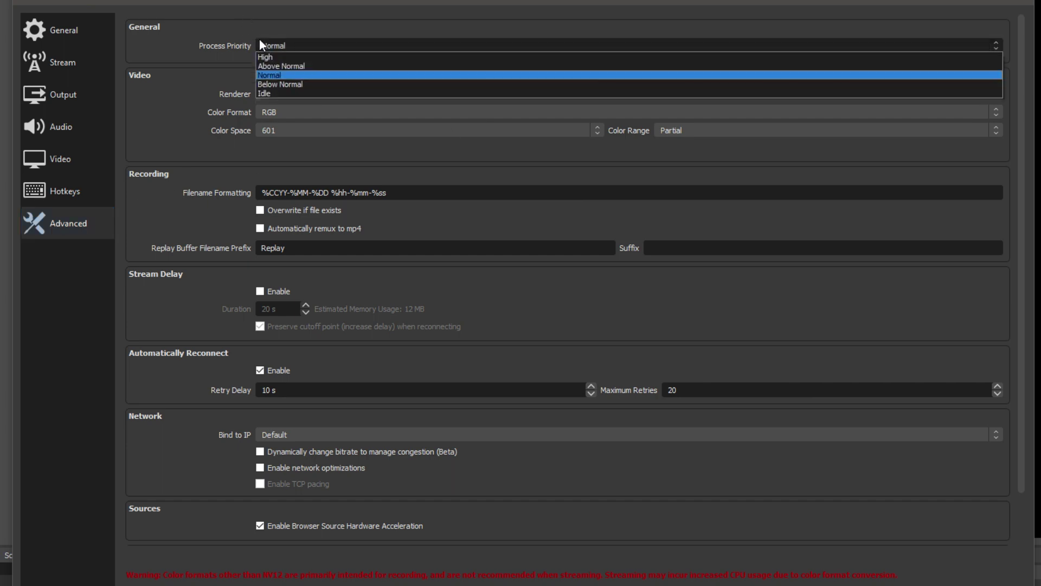
left_click(283, 76)
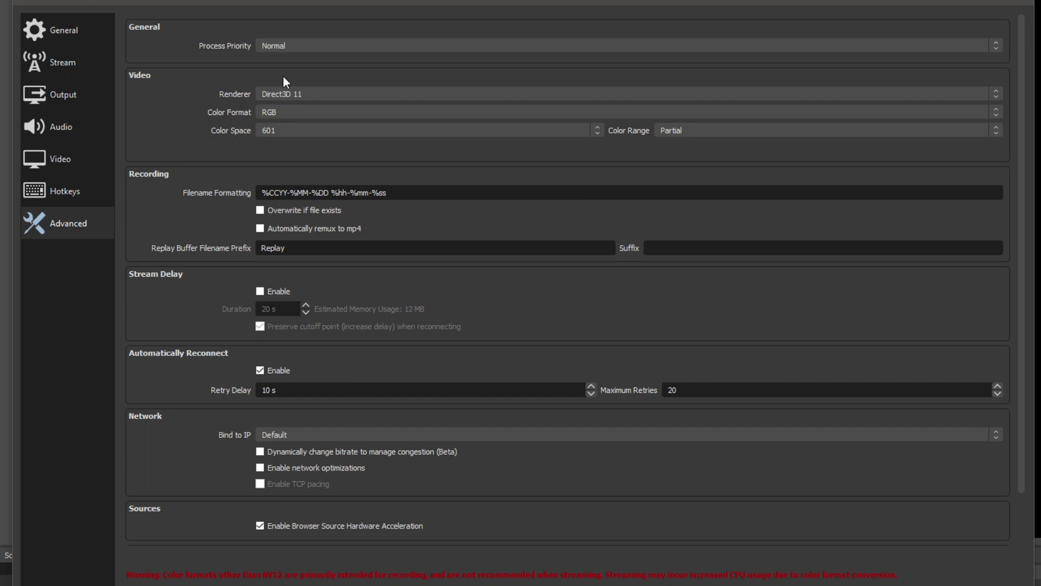
left_click(333, 50)
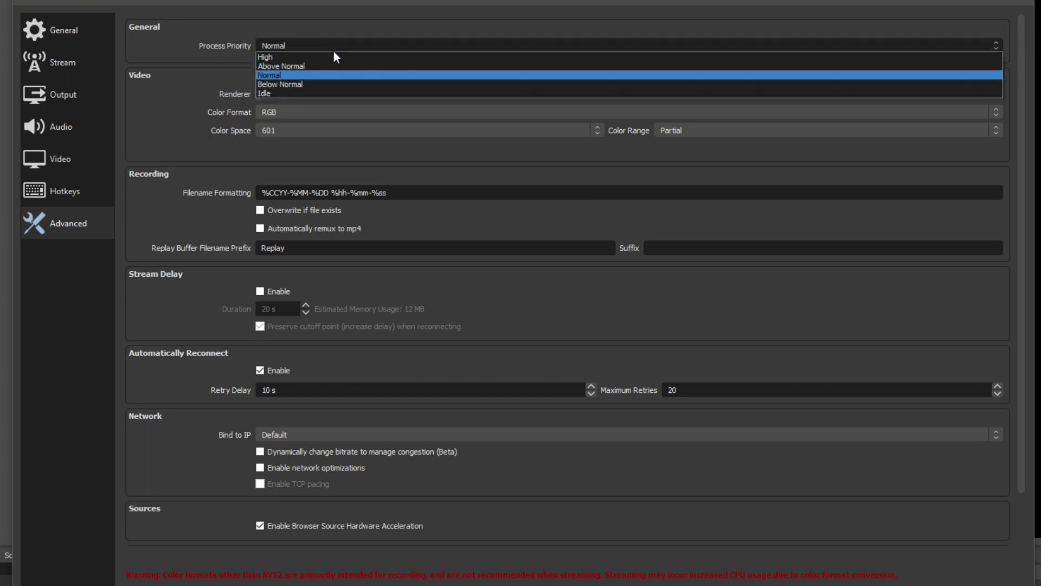
left_click(281, 76)
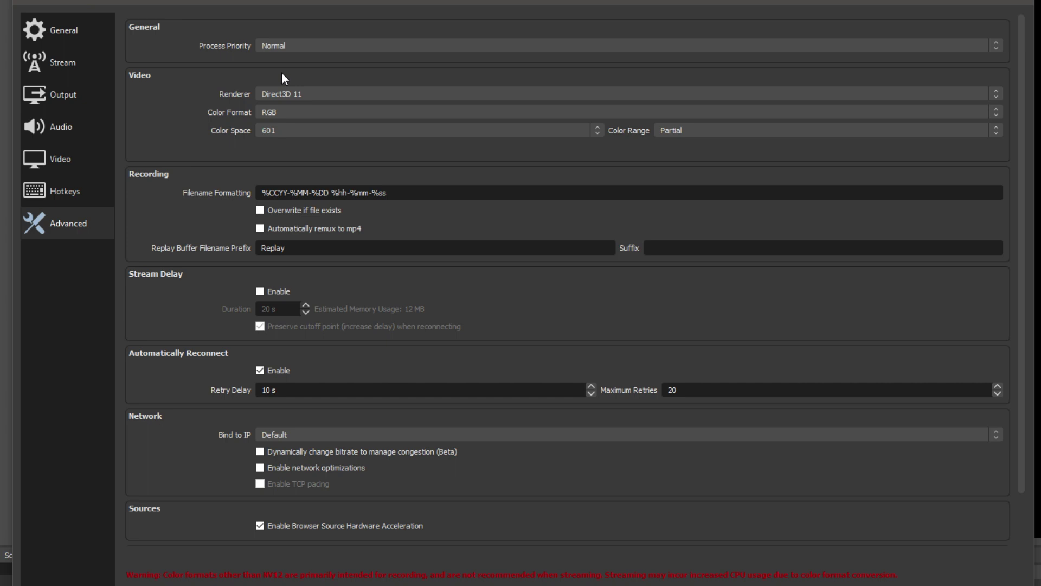
left_click(291, 48)
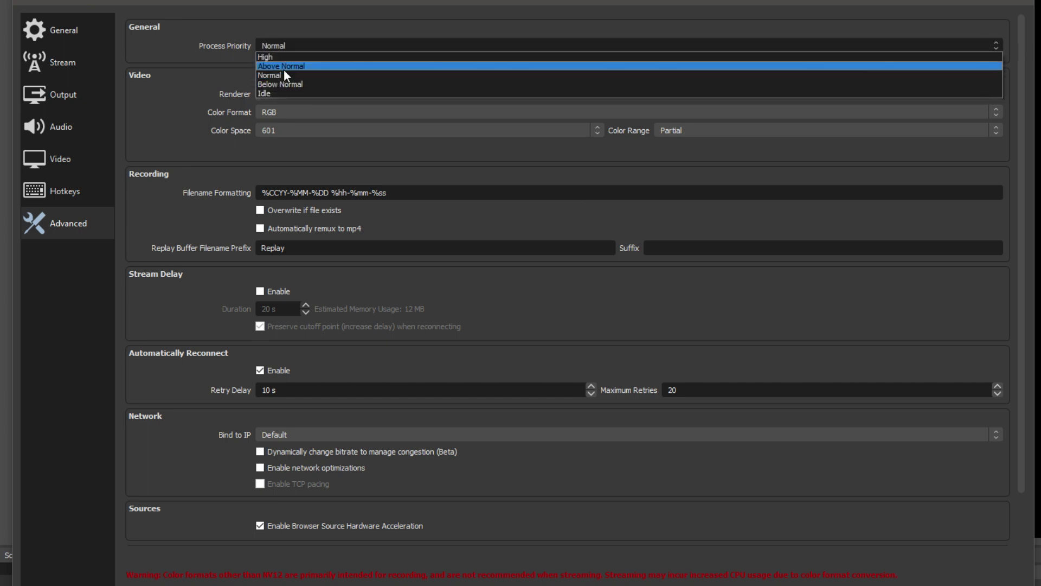
left_click(284, 75)
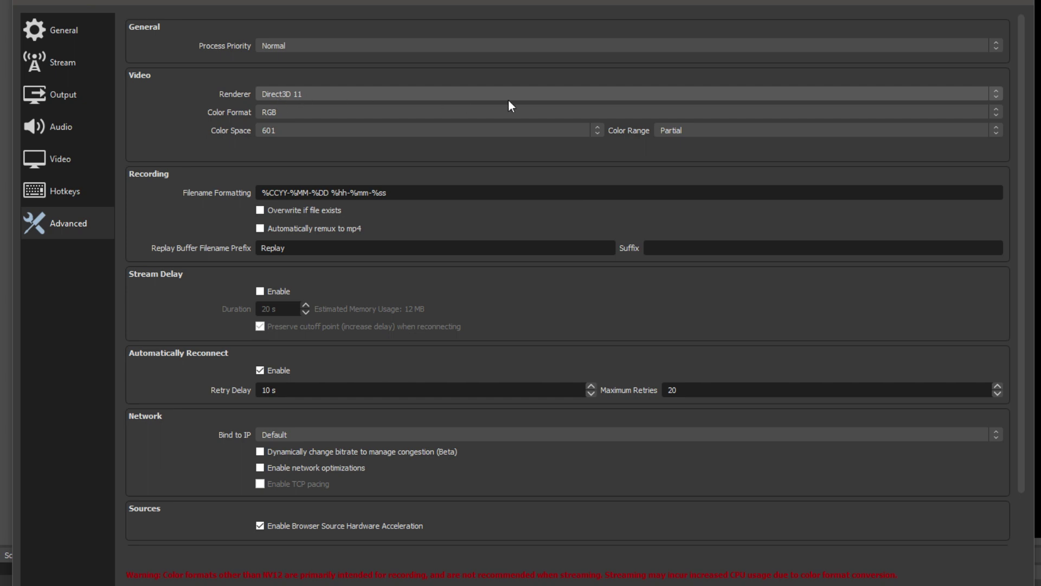
left_click(321, 92)
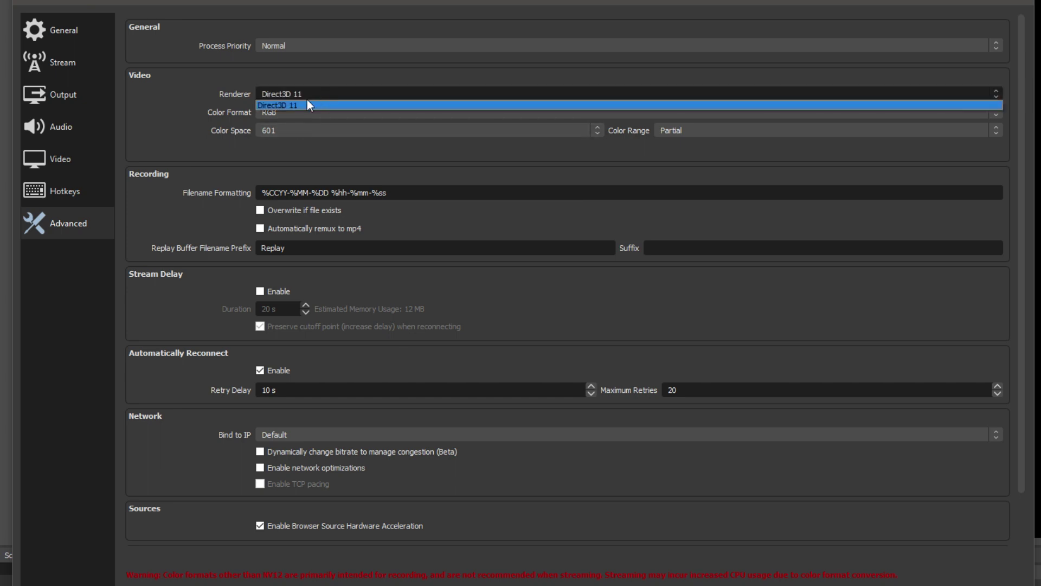
left_click(770, 104)
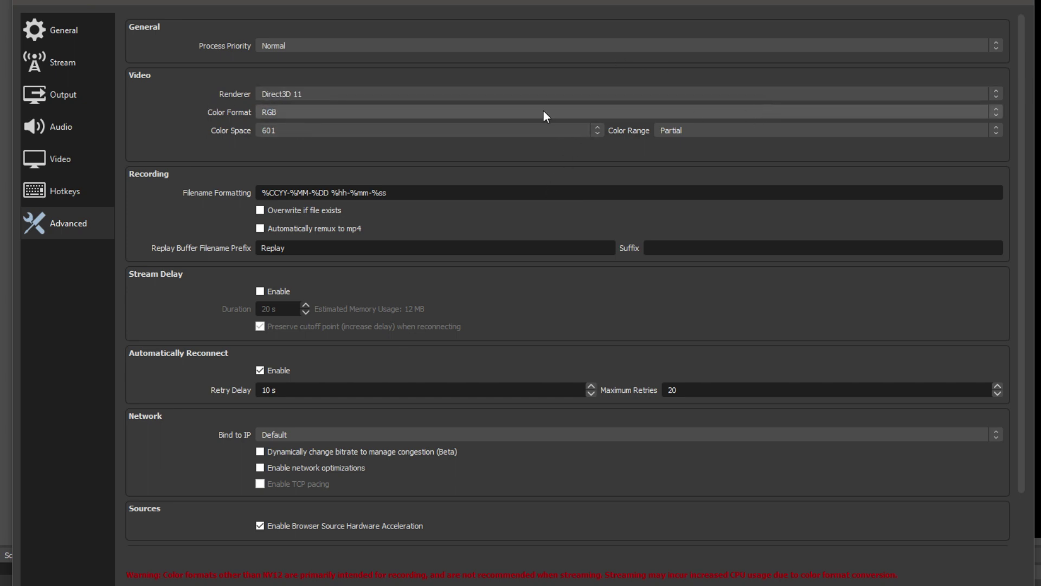
left_click(284, 114)
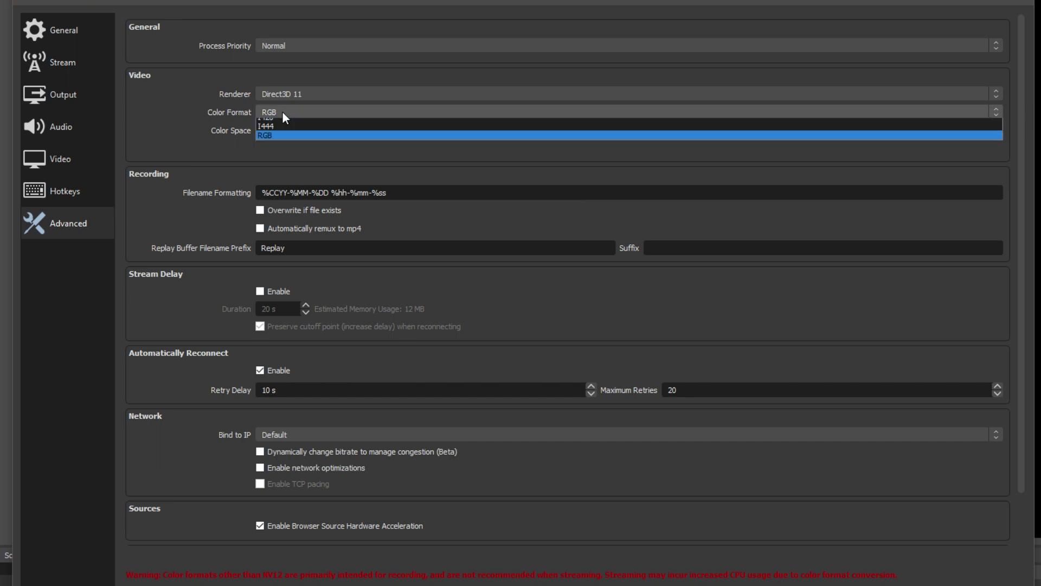
left_click(271, 123)
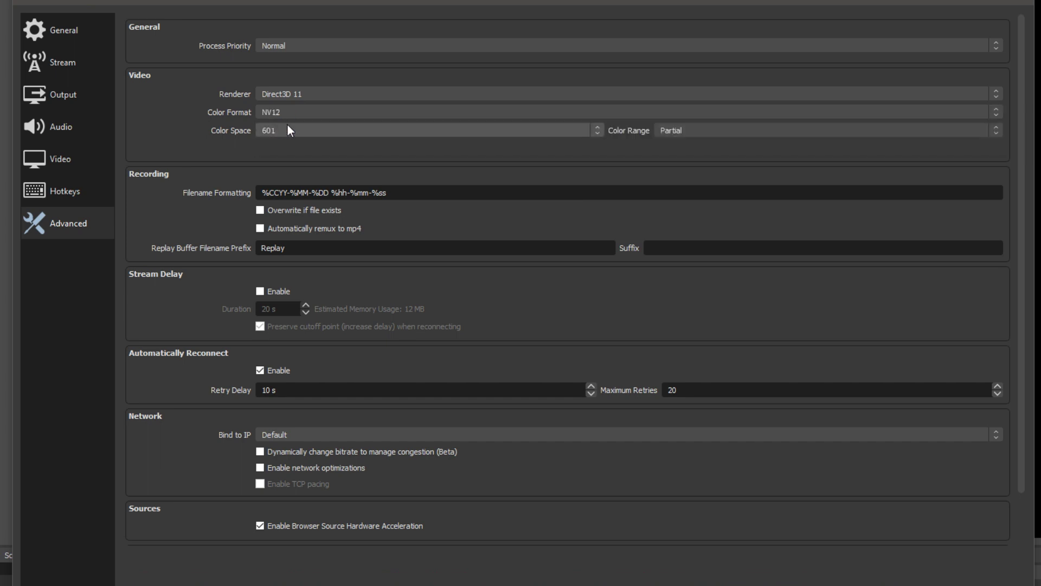
left_click(291, 93)
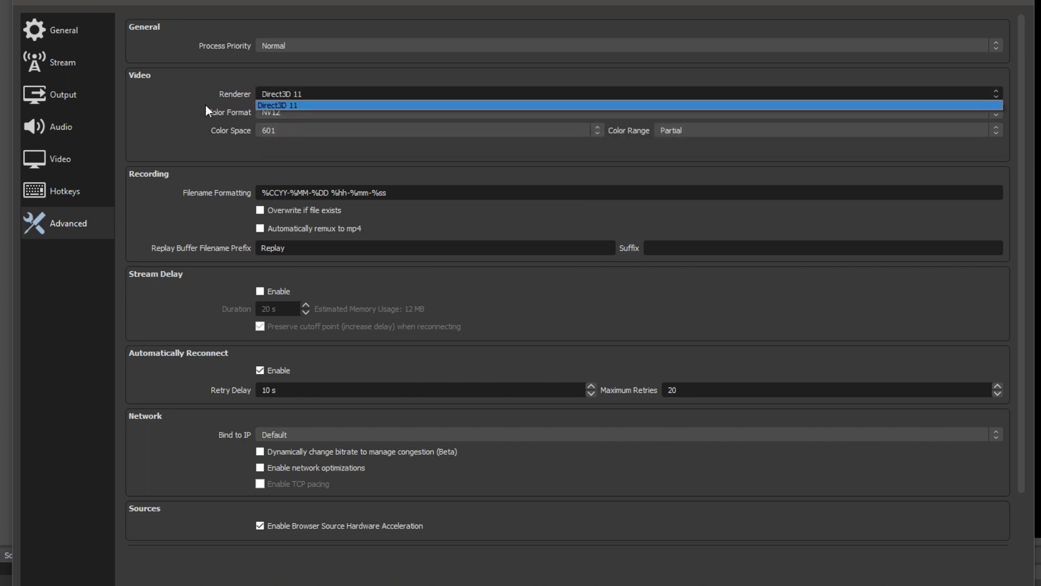
left_click(206, 107)
left_click(260, 112)
left_click(278, 149)
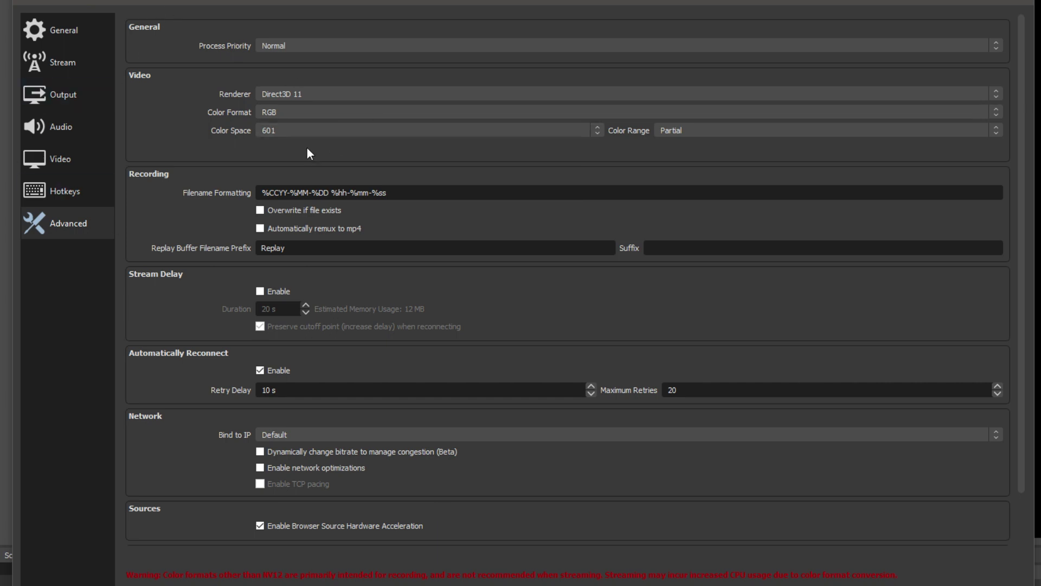
left_click(366, 130)
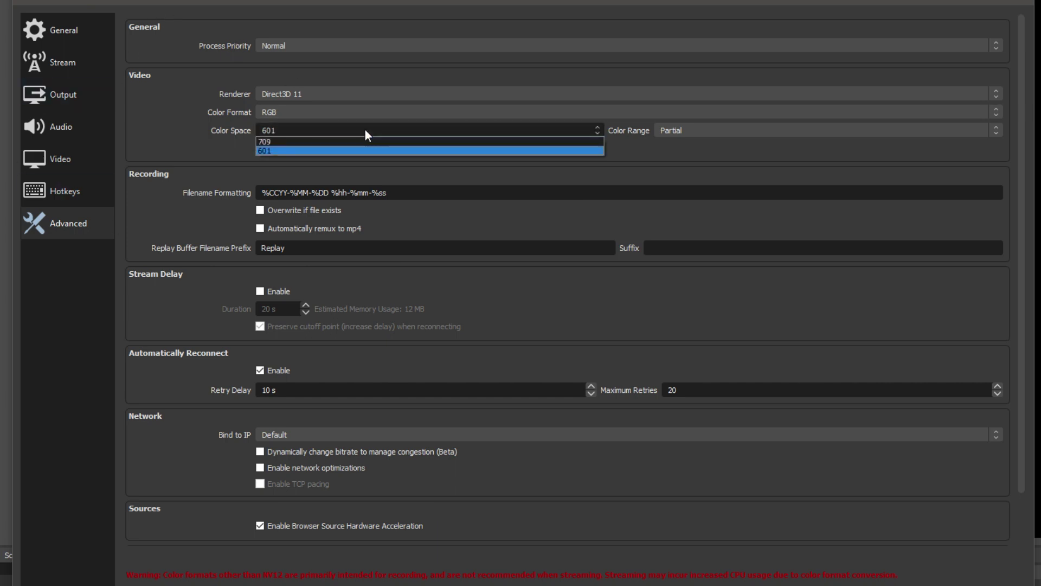
left_click(696, 130)
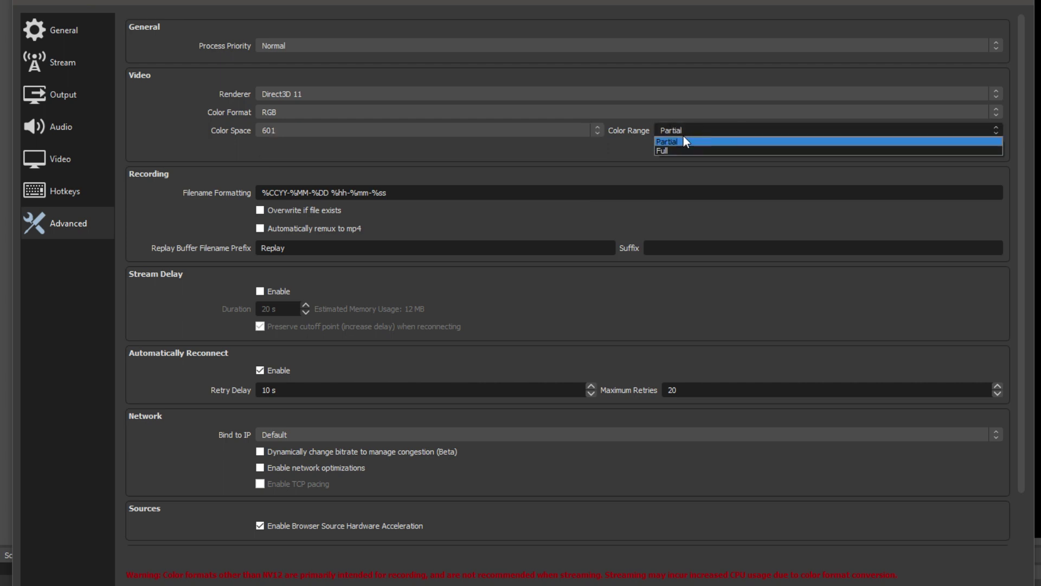
left_click(682, 140)
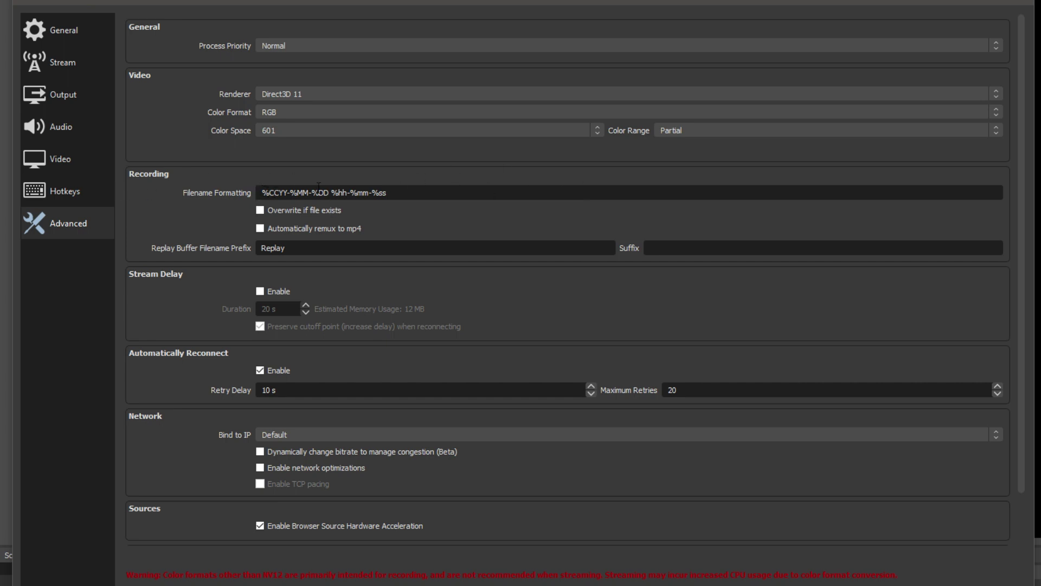
Step: Replace the Filename Formatting pattern with 'video', then go back to the Output settings
left_click_drag(262, 193, 166, 192)
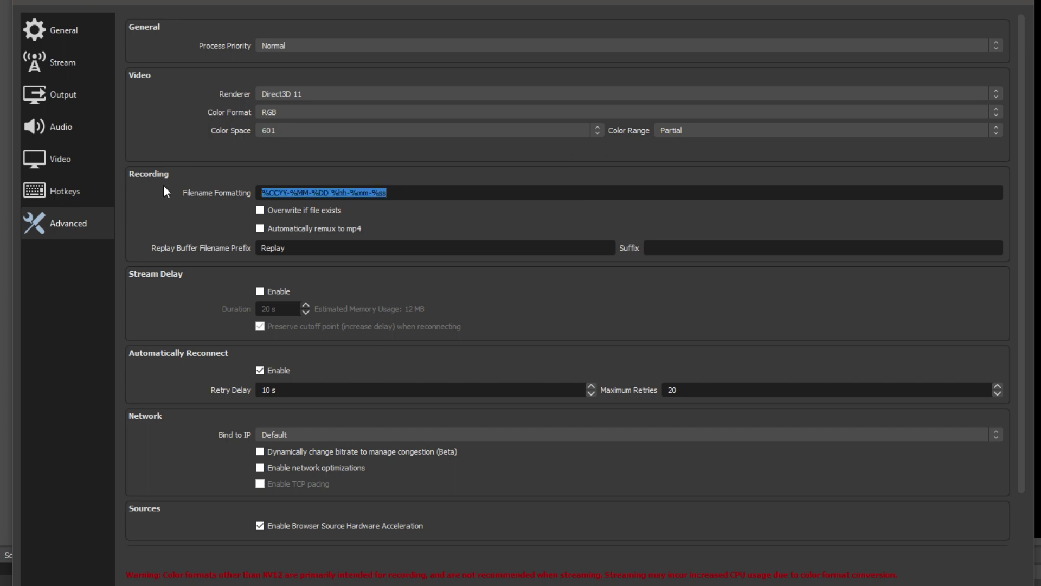
type("video")
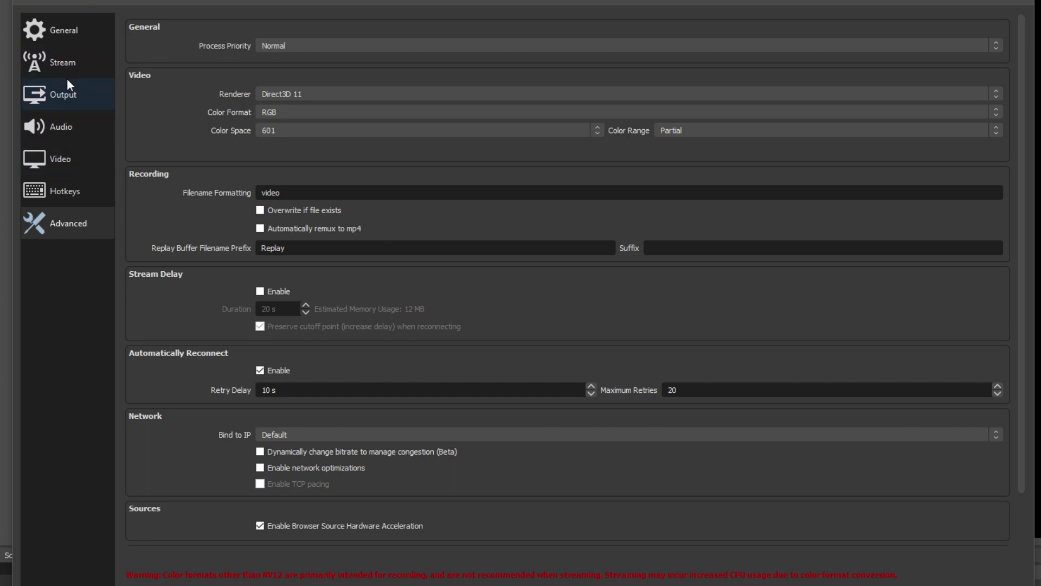
left_click(77, 93)
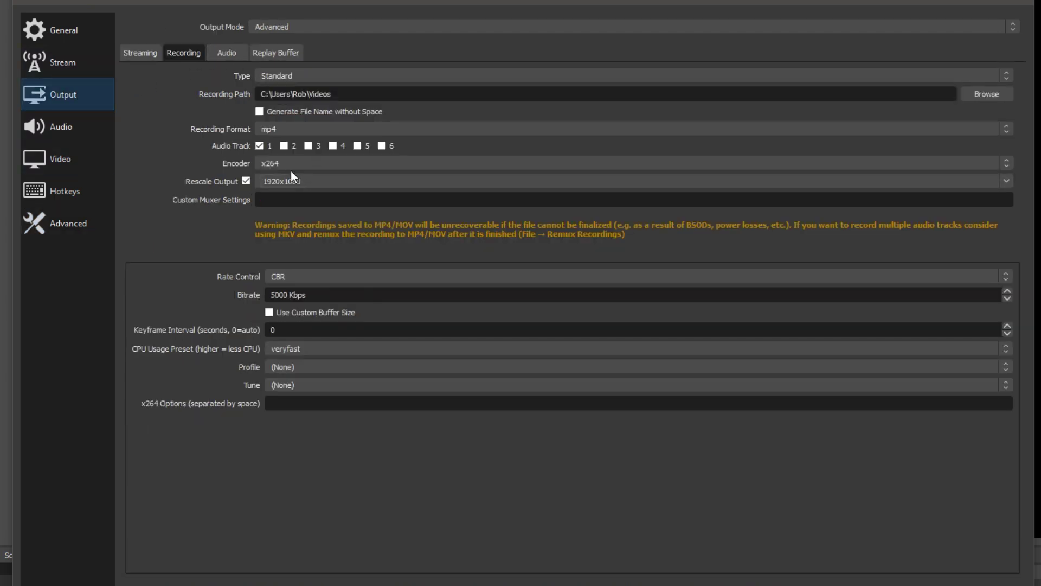
left_click(278, 129)
left_click(271, 148)
left_click(93, 218)
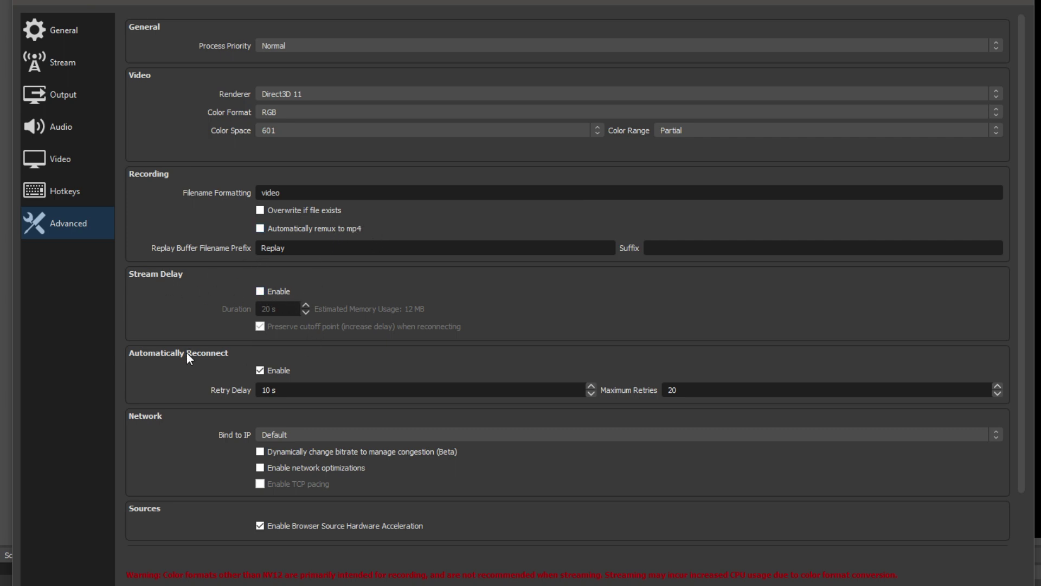
scroll(186, 352, "down", 2)
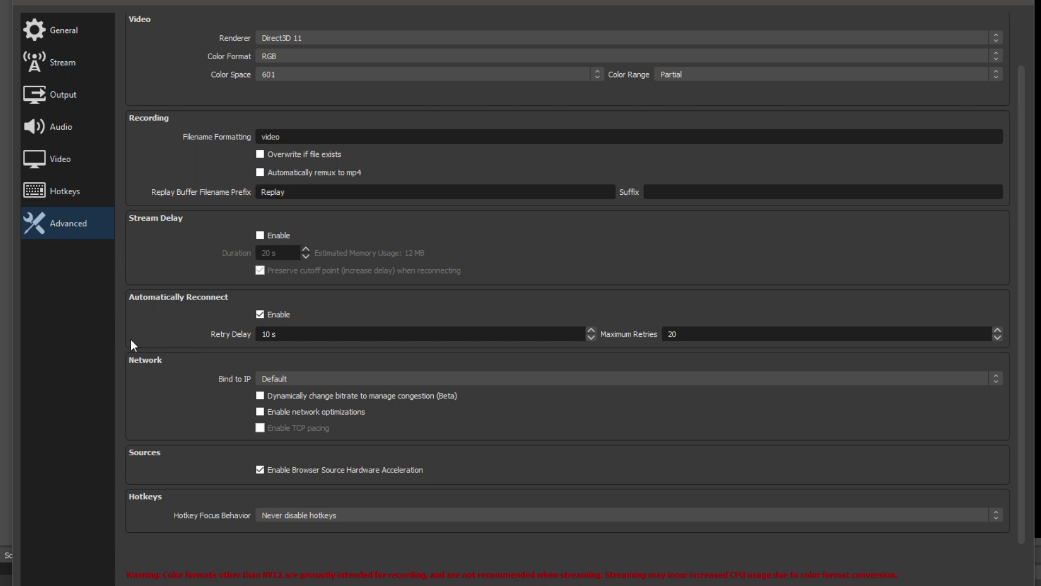
Step: Close Settings, select the Recording 1 scene, and record a roughly six-second test clip
left_click(54, 31)
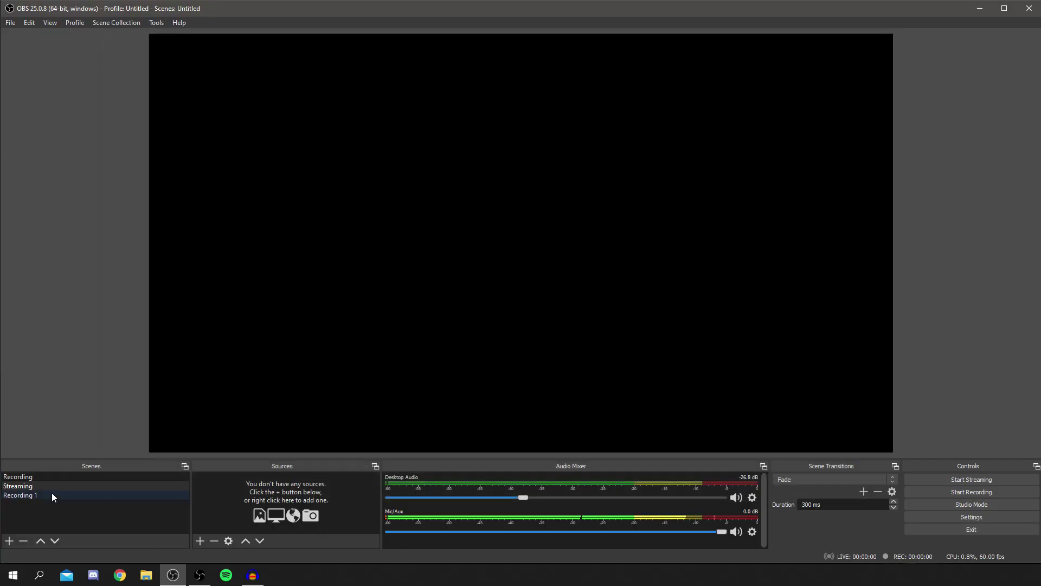
left_click(51, 493)
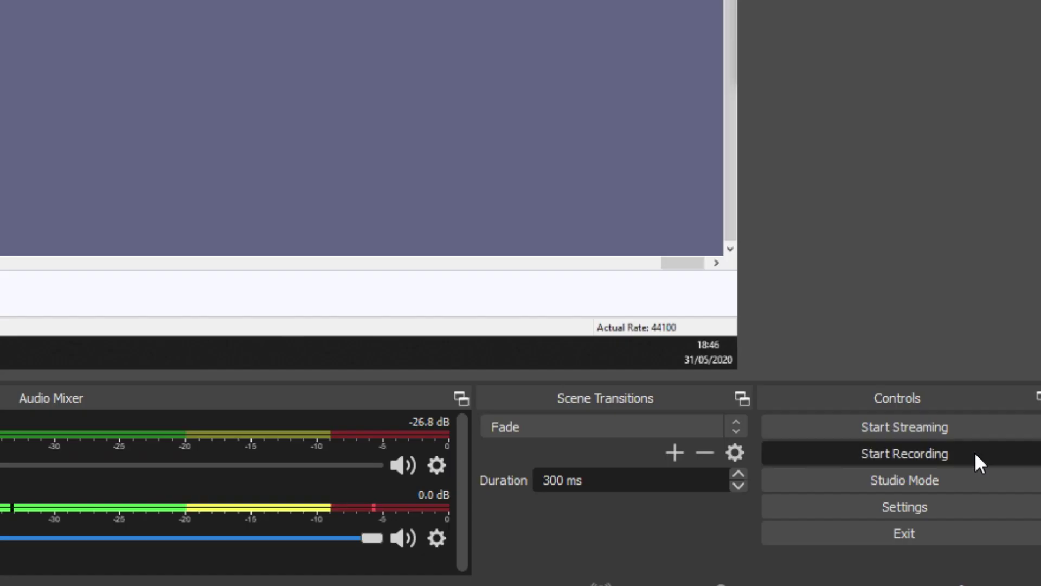
left_click(1007, 494)
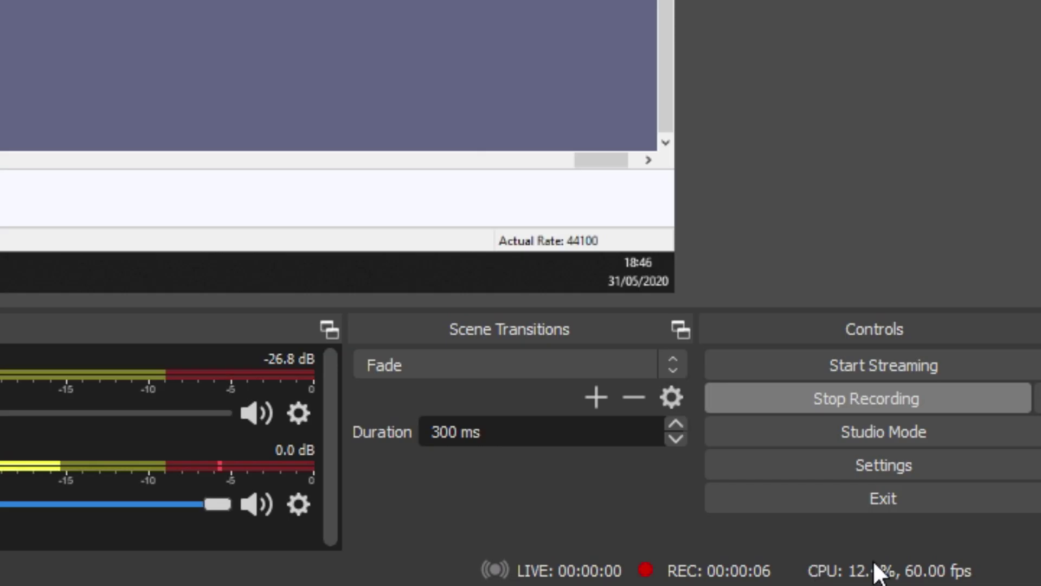
left_click(874, 406)
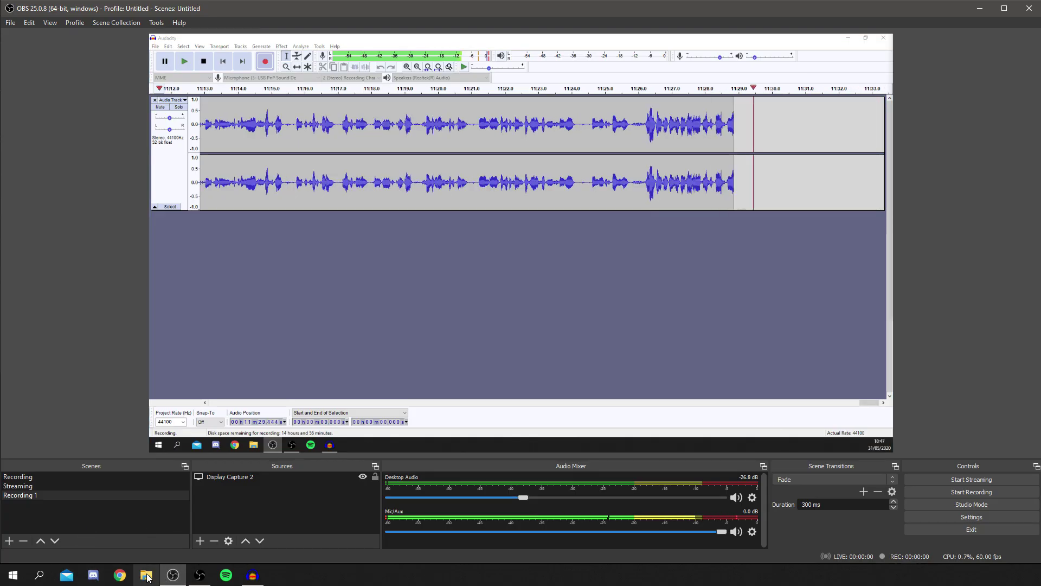
Step: Play video.mp4 from the Videos folder, close the player and folder, then select the Streaming scene
left_click(147, 576)
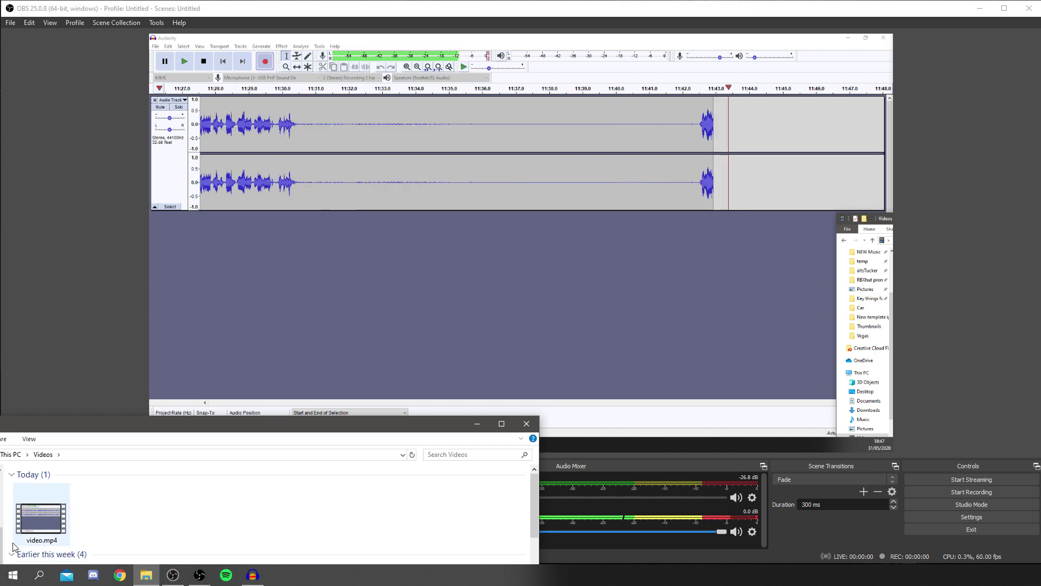
double_click(48, 525)
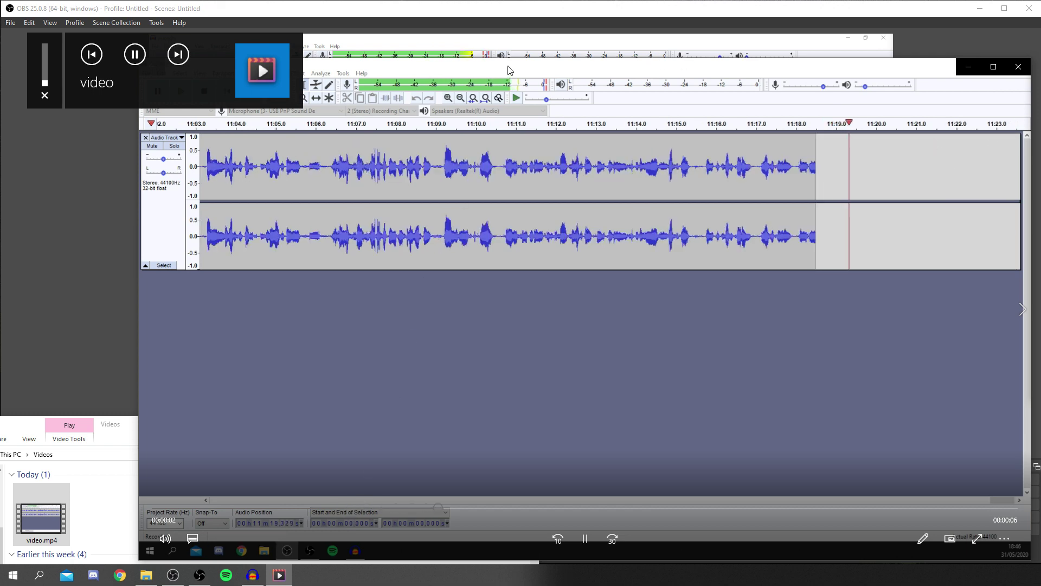
left_click(1027, 73)
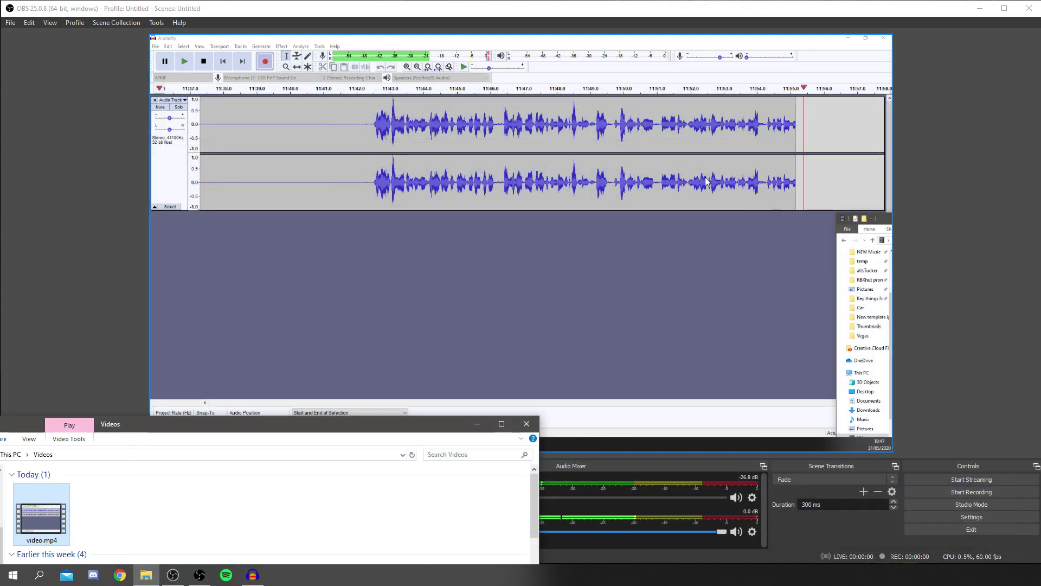
left_click(535, 421)
left_click(43, 485)
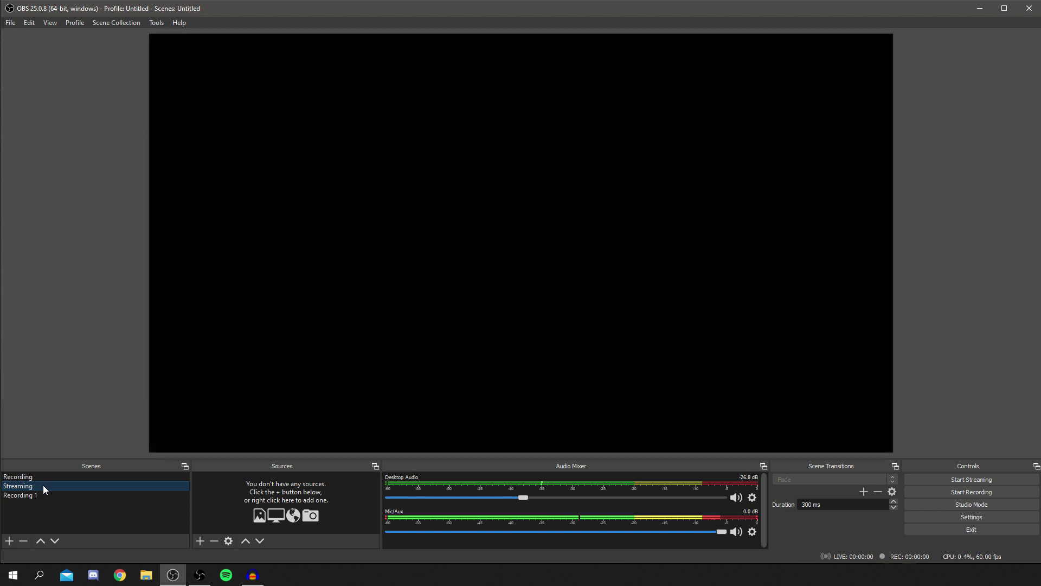